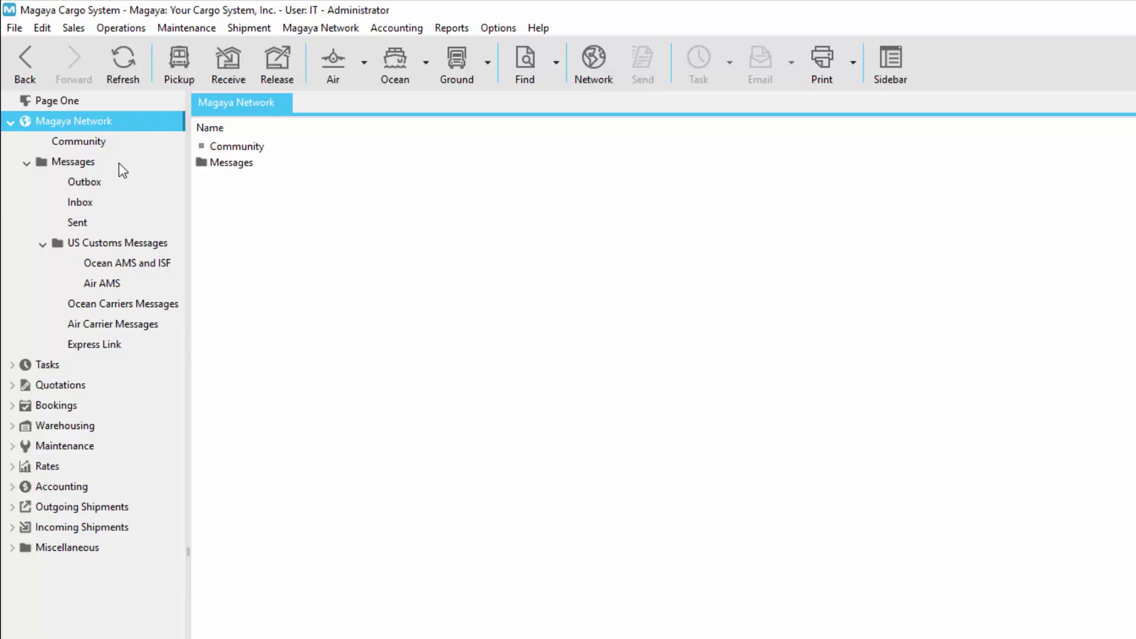
# Review the Community company profile, then bring up the partner search form with Country USA.
pyautogui.click(126, 143)
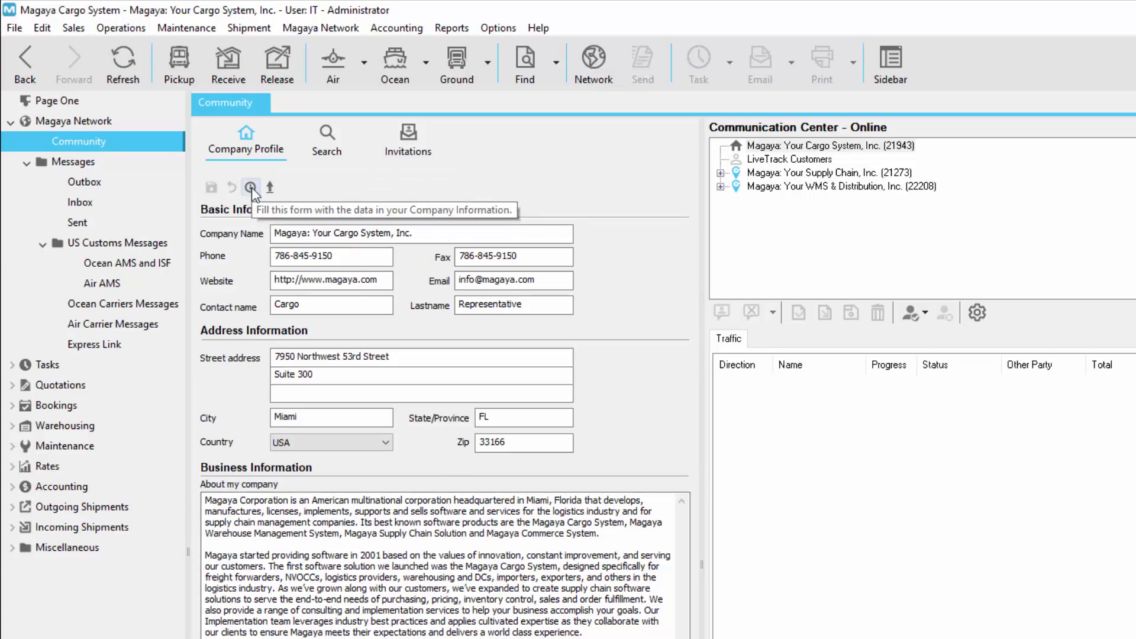
pyautogui.click(22, 28)
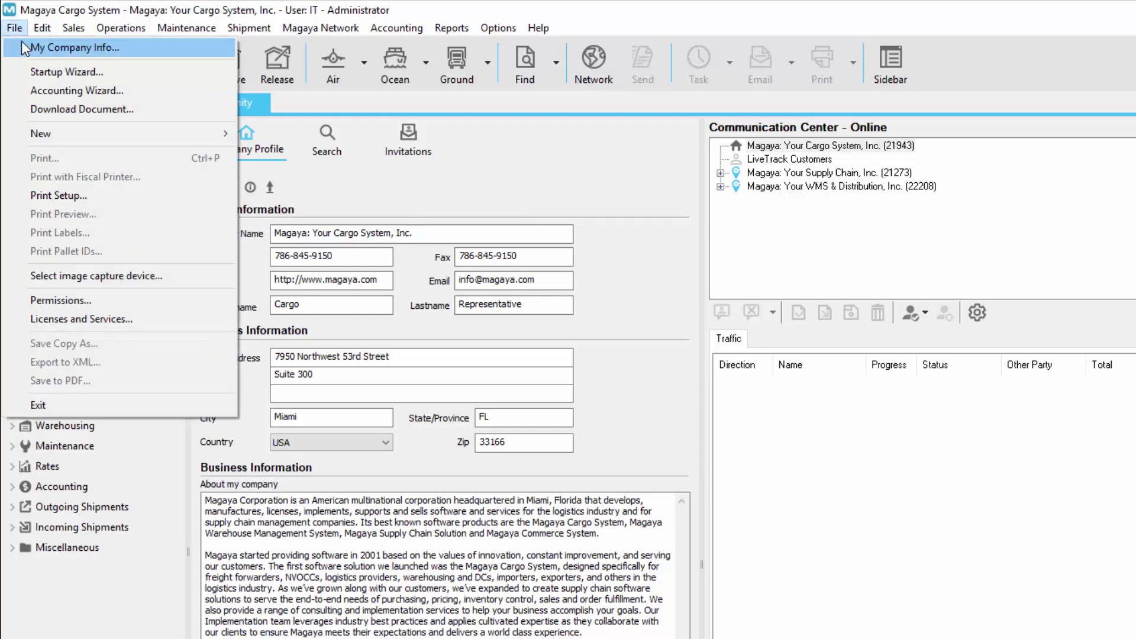
pyautogui.click(22, 42)
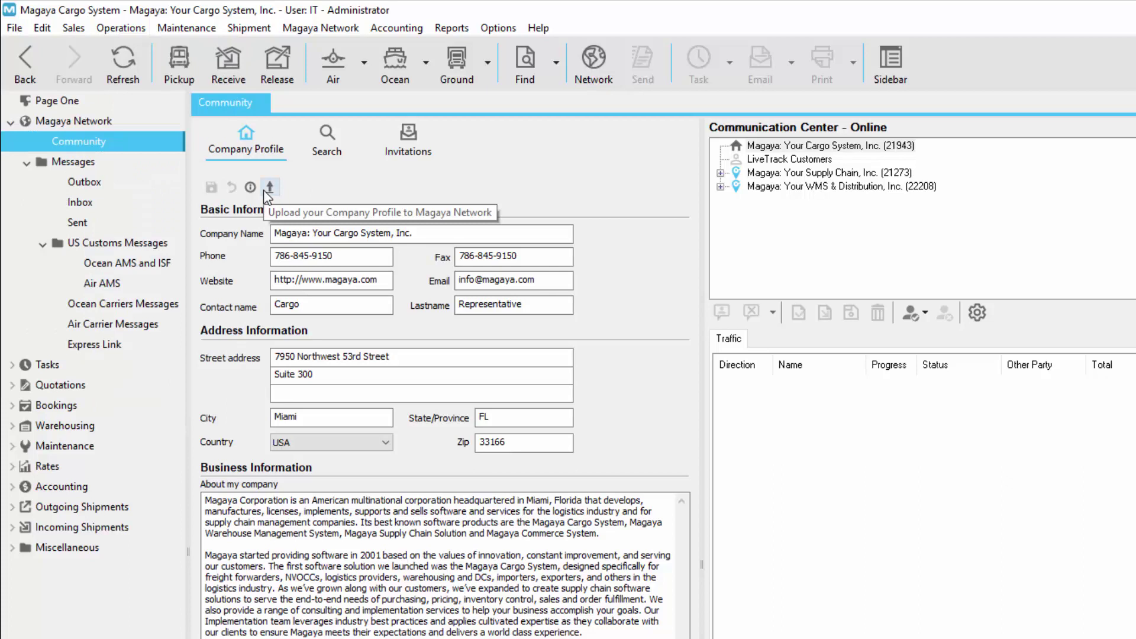
pyautogui.click(264, 189)
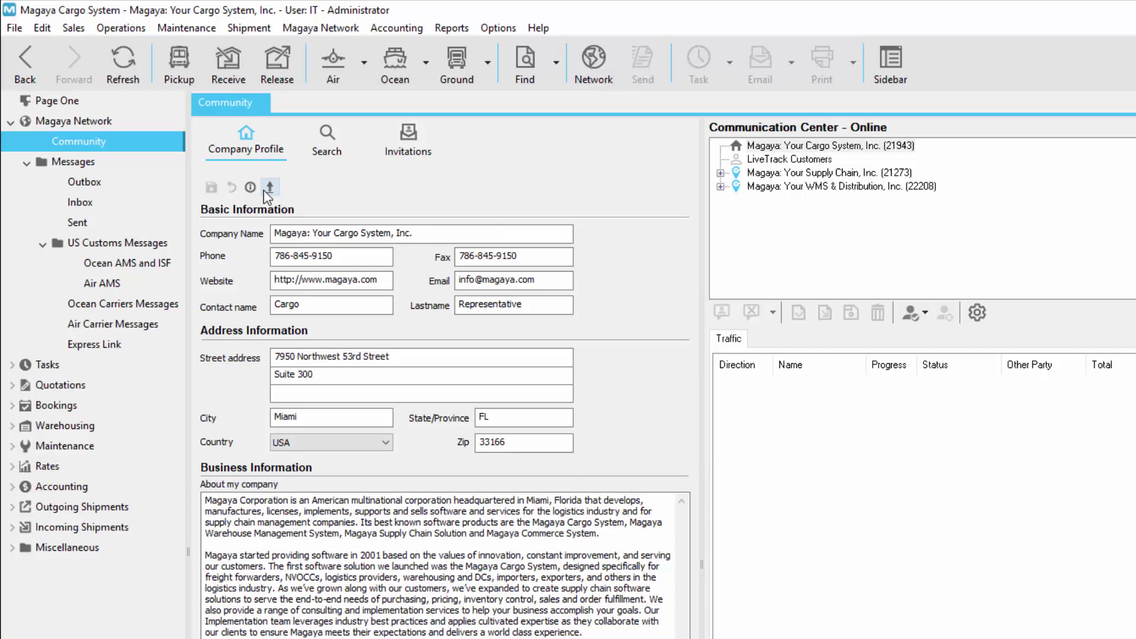
pyautogui.click(339, 149)
pyautogui.click(284, 193)
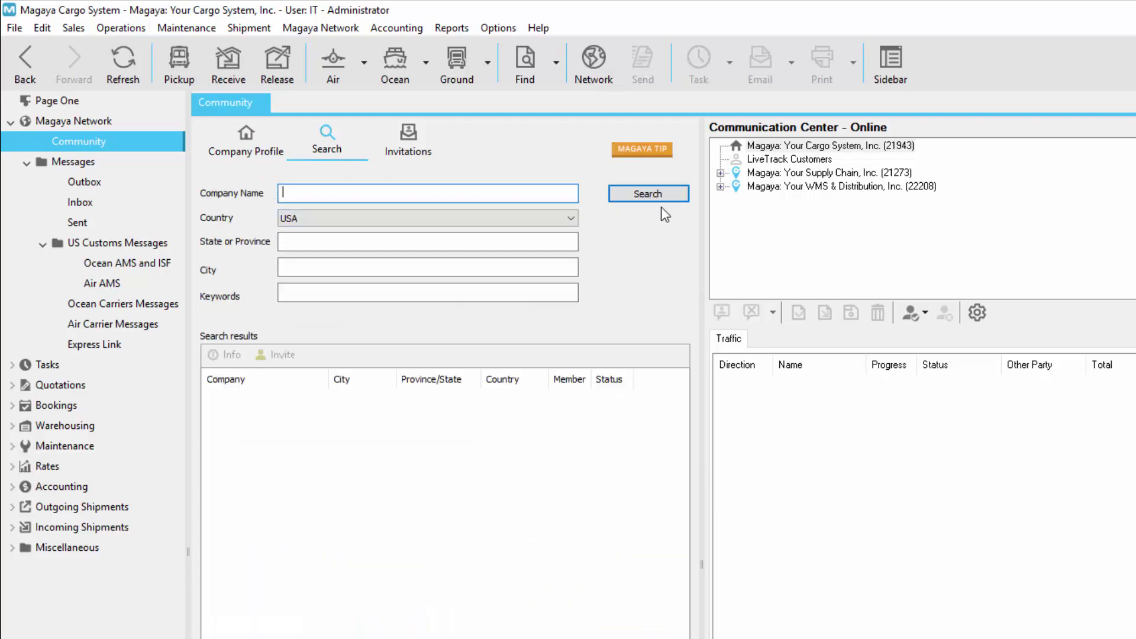
# List all network partners and view the company details of AAA Packing & Shipping.
pyautogui.click(680, 199)
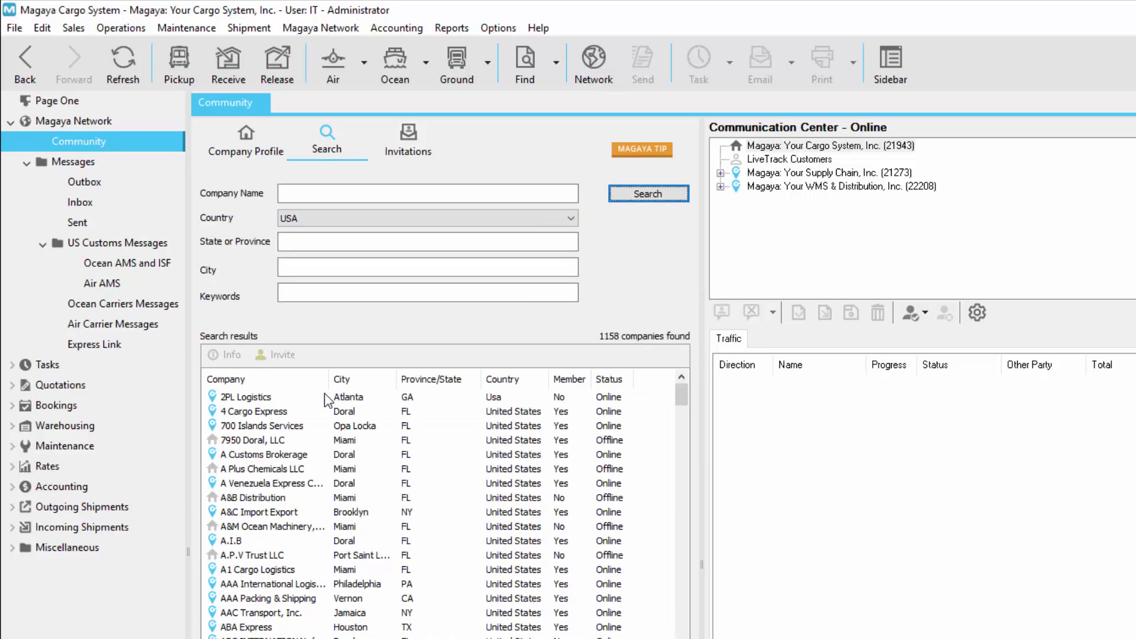
pyautogui.click(320, 604)
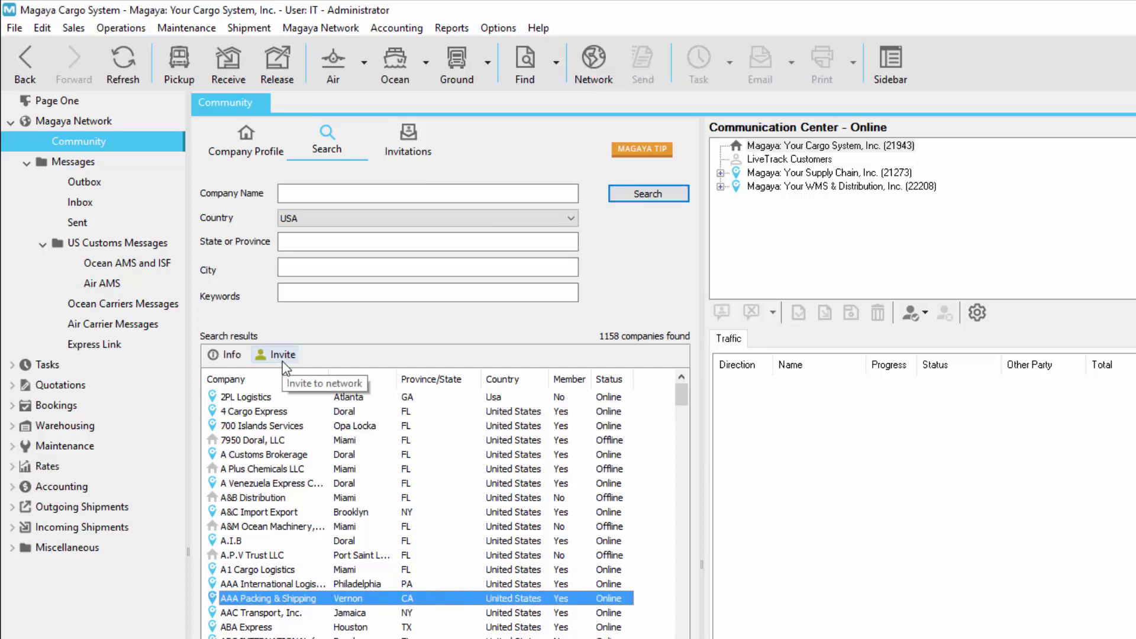
pyautogui.click(227, 355)
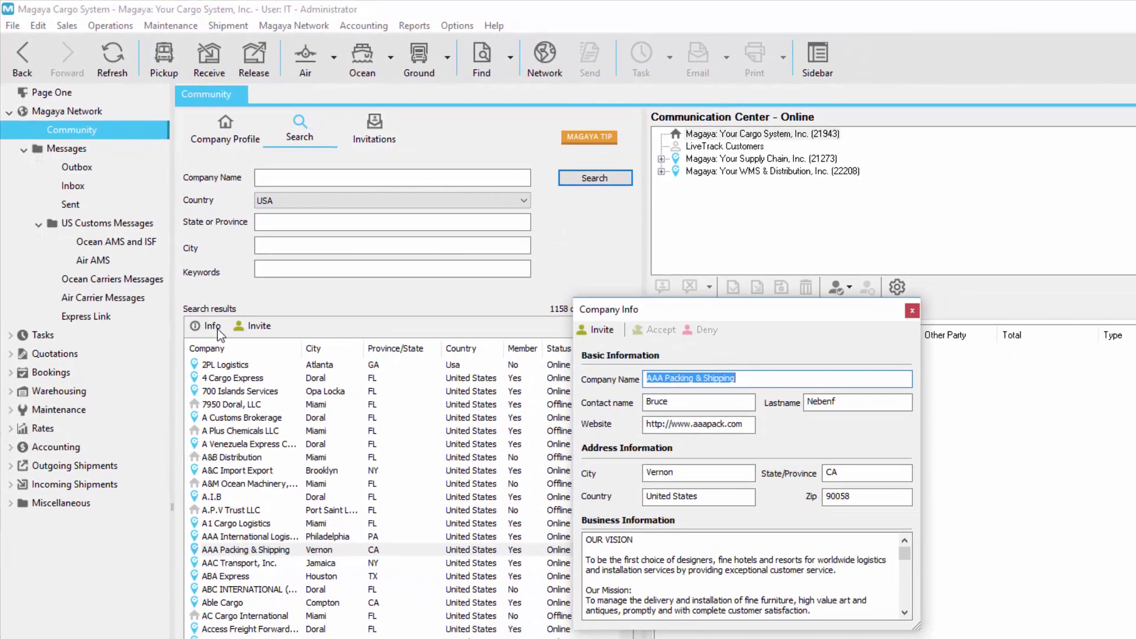
pyautogui.press('Escape')
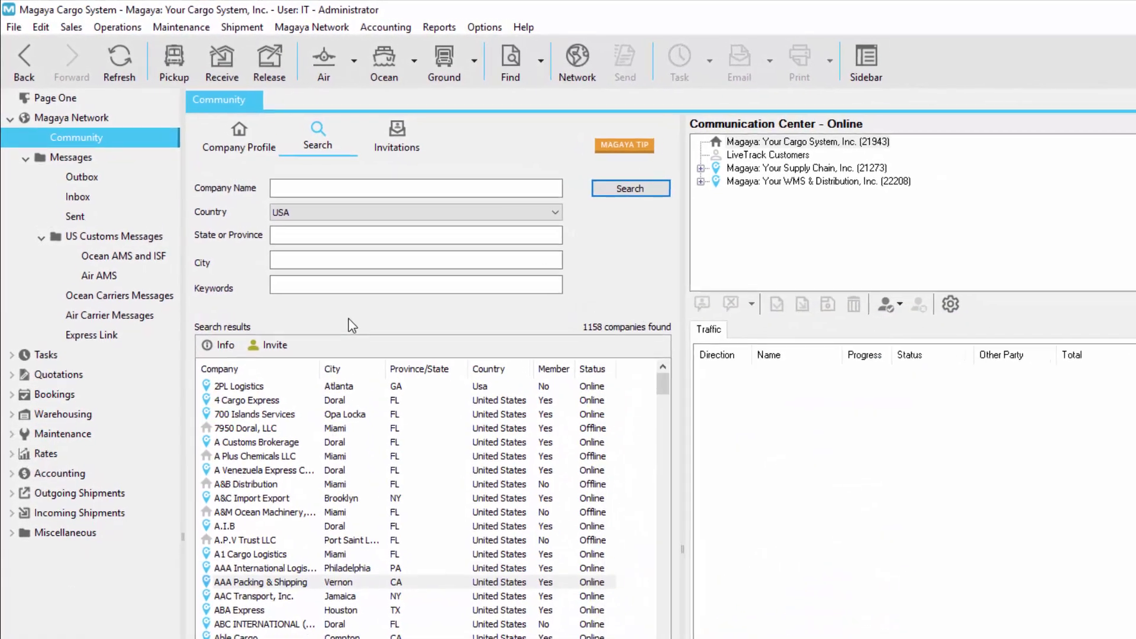
# Show sent invitations and select the accepted one to Magaya: Your Supply Chain, Inc.
pyautogui.click(420, 158)
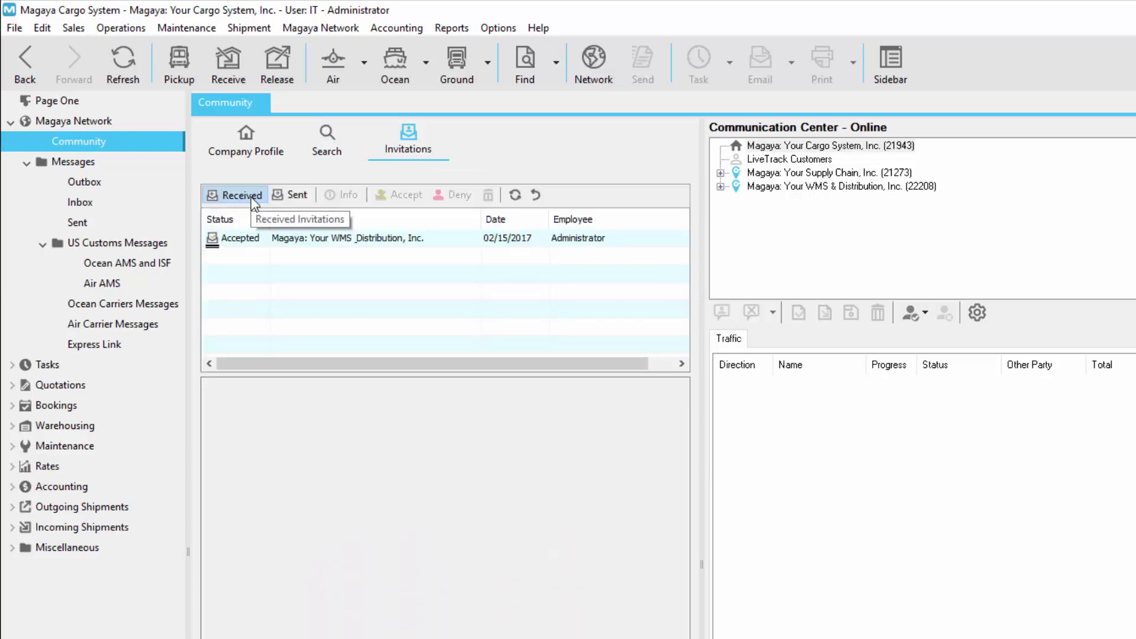
pyautogui.click(306, 197)
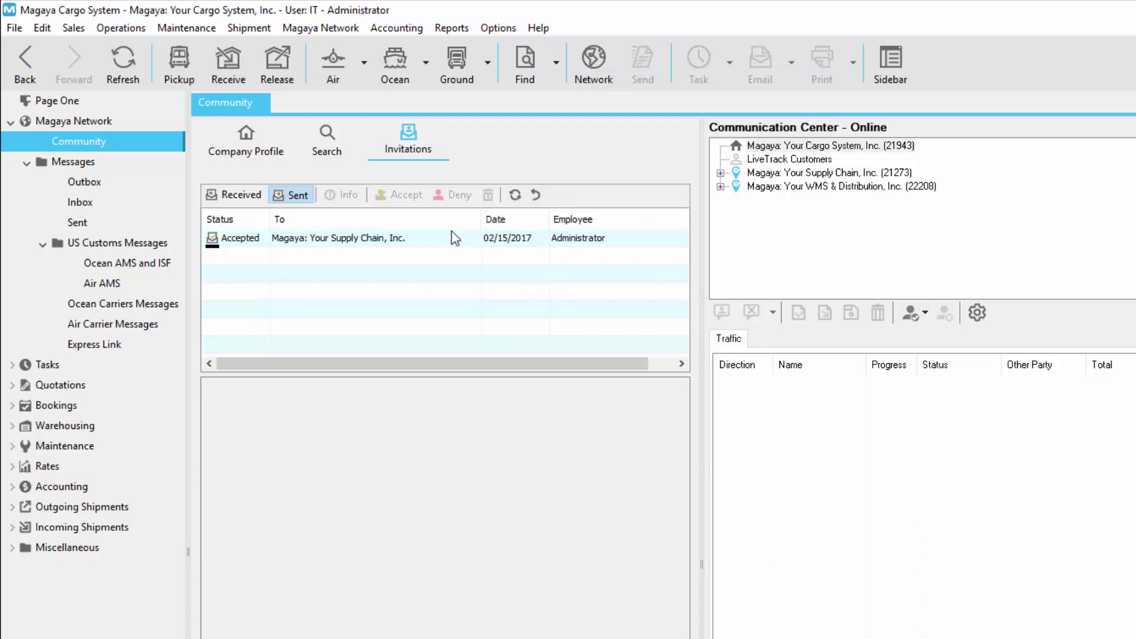
pyautogui.click(415, 237)
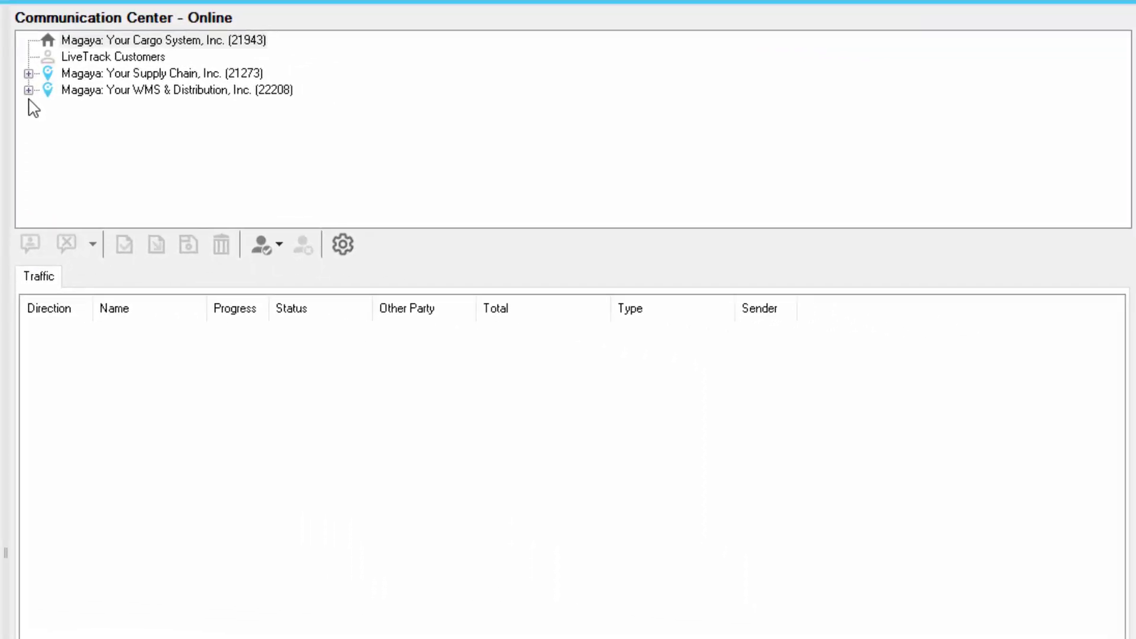
# Expand the Supply Chain and WMS & Distribution partners and open a Warehouse Manager chat.
pyautogui.click(118, 41)
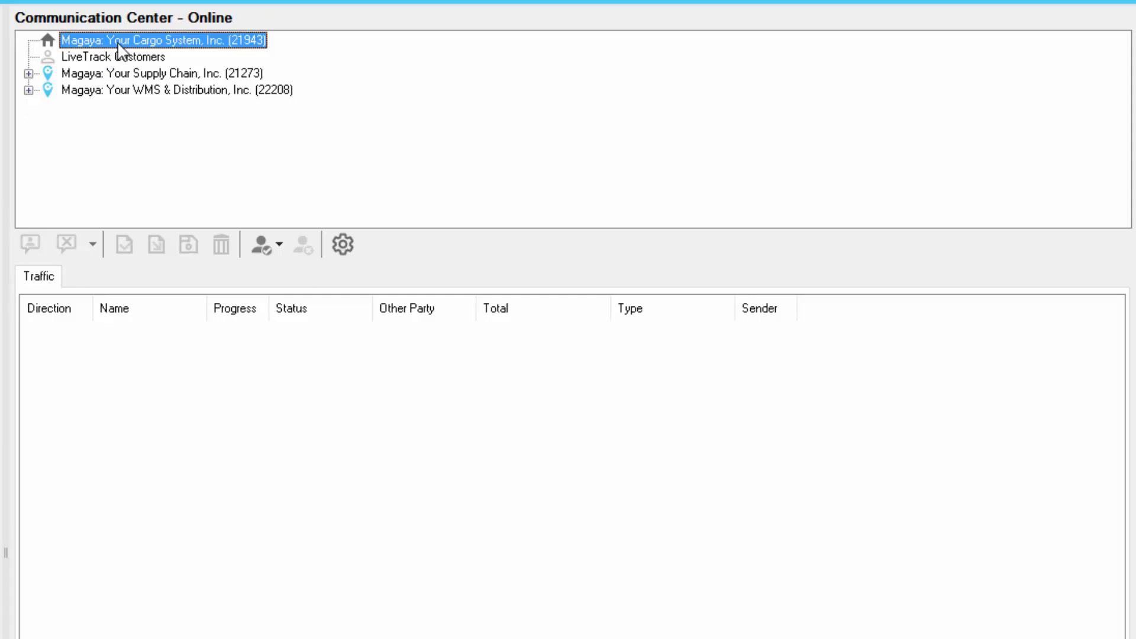
pyautogui.click(113, 60)
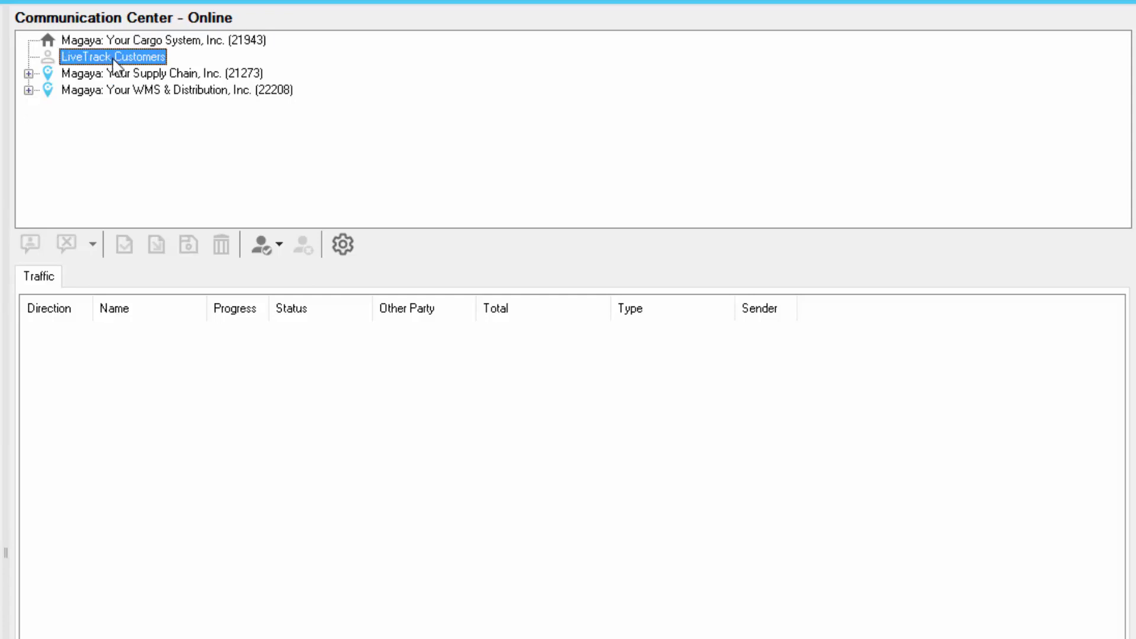
pyautogui.click(94, 77)
pyautogui.click(95, 83)
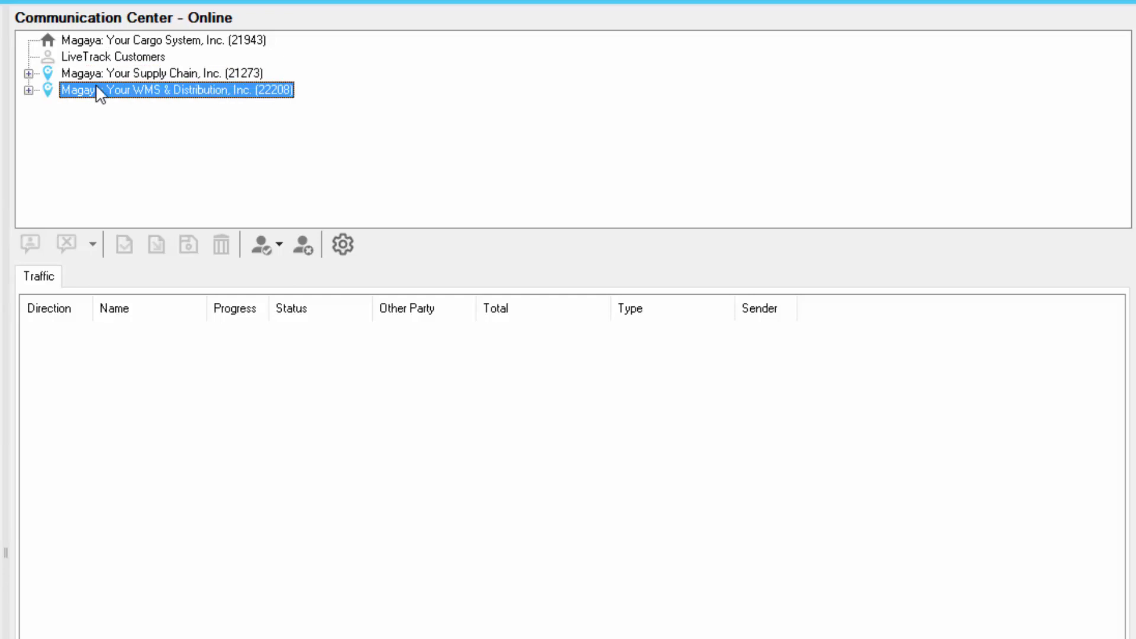
pyautogui.click(89, 77)
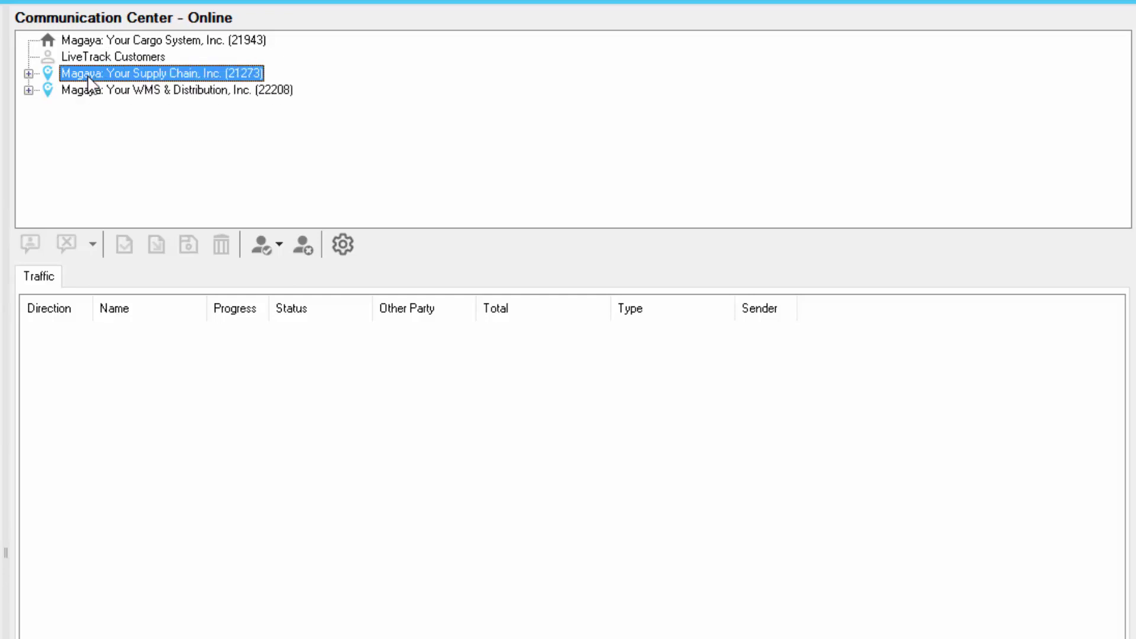
pyautogui.click(28, 74)
pyautogui.click(112, 91)
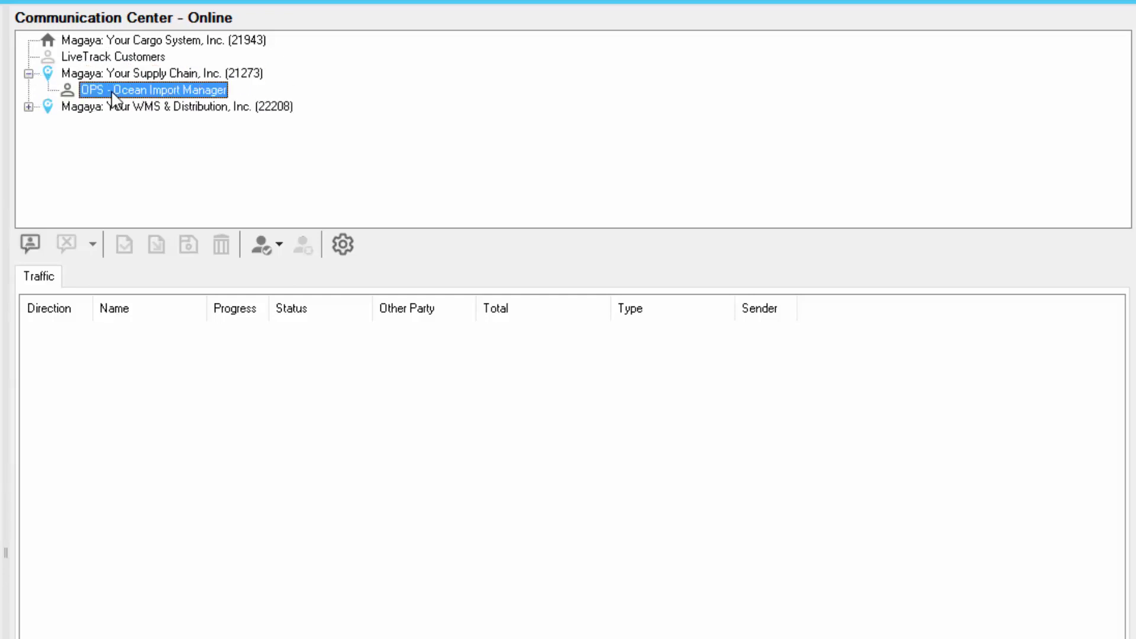
pyautogui.click(29, 107)
pyautogui.click(136, 124)
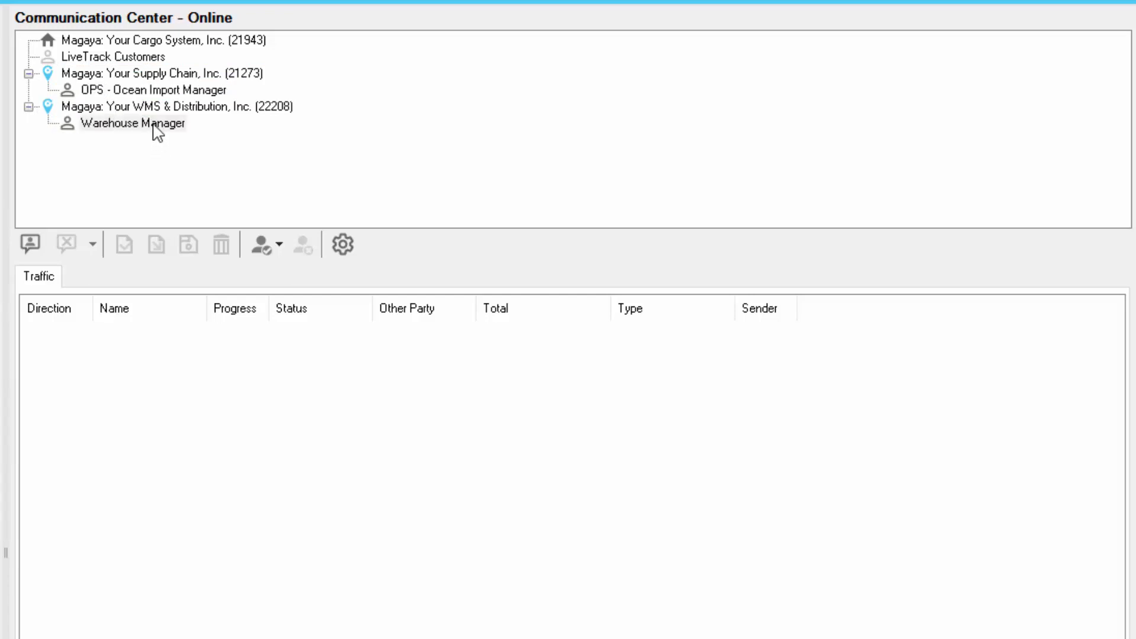
pyautogui.doubleClick(154, 126)
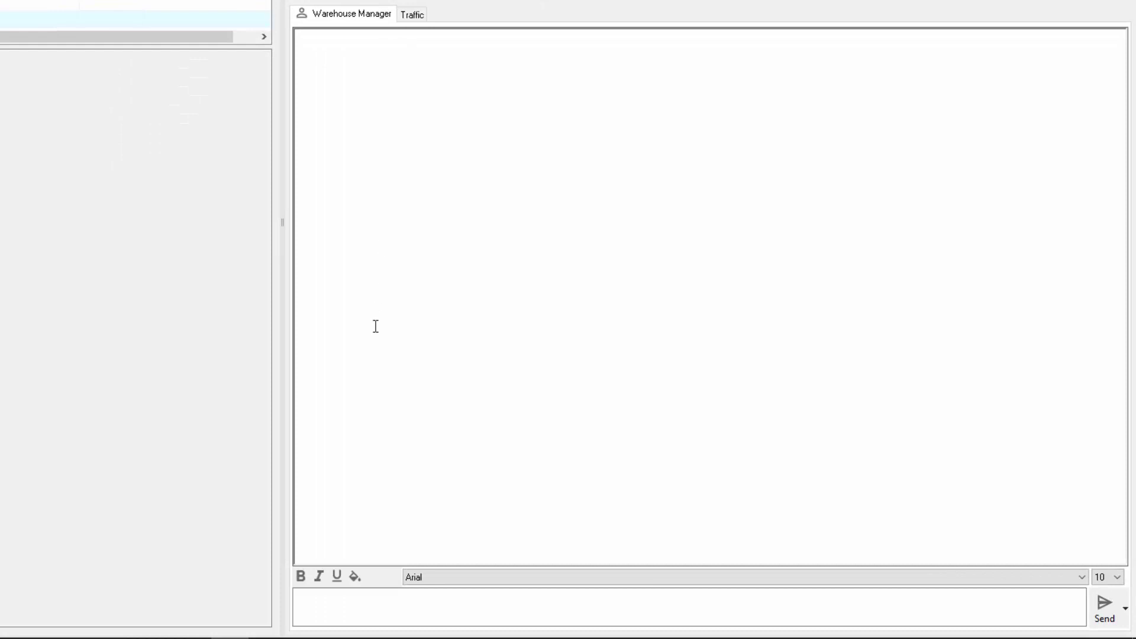
# Send the greeting 'Hi! :)' to the Warehouse Manager and view contact invite options.
pyautogui.click(356, 601)
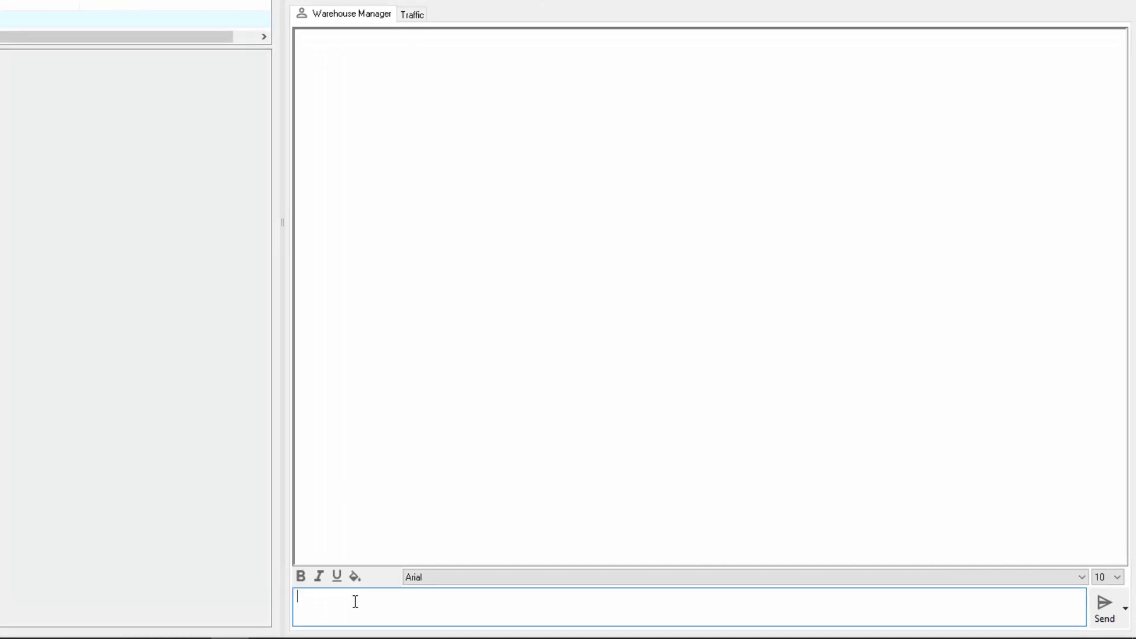
pyautogui.write('Hi! :)')
pyautogui.click(1104, 613)
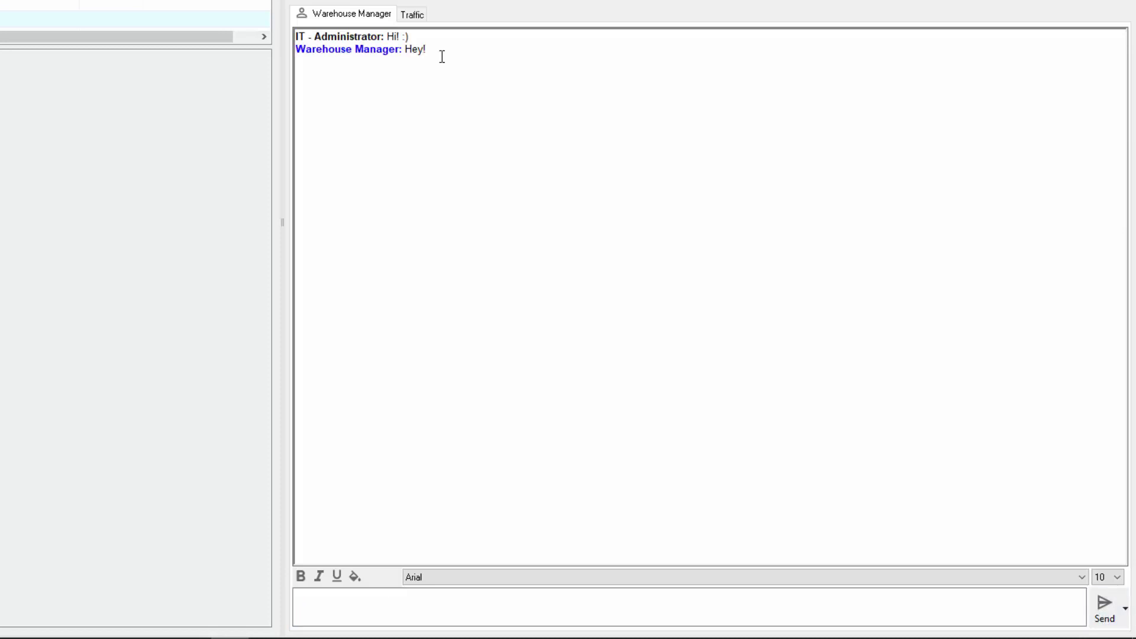
pyautogui.click(272, 249)
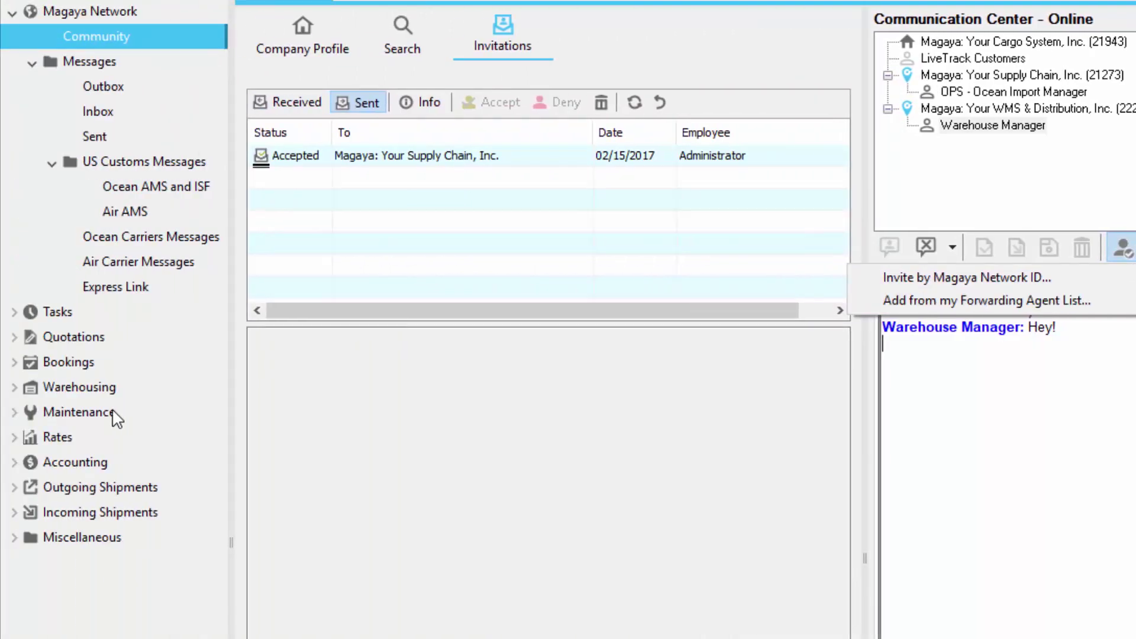
# Open the network communication preferences and Network window, checking its Send options.
pyautogui.click(736, 243)
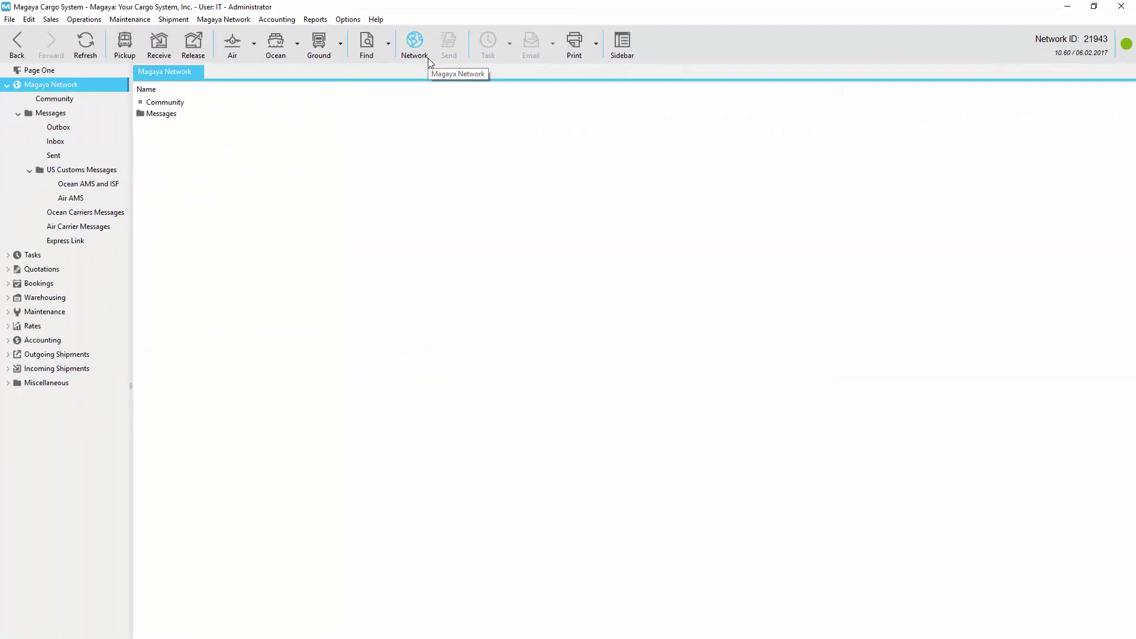
pyautogui.click(428, 58)
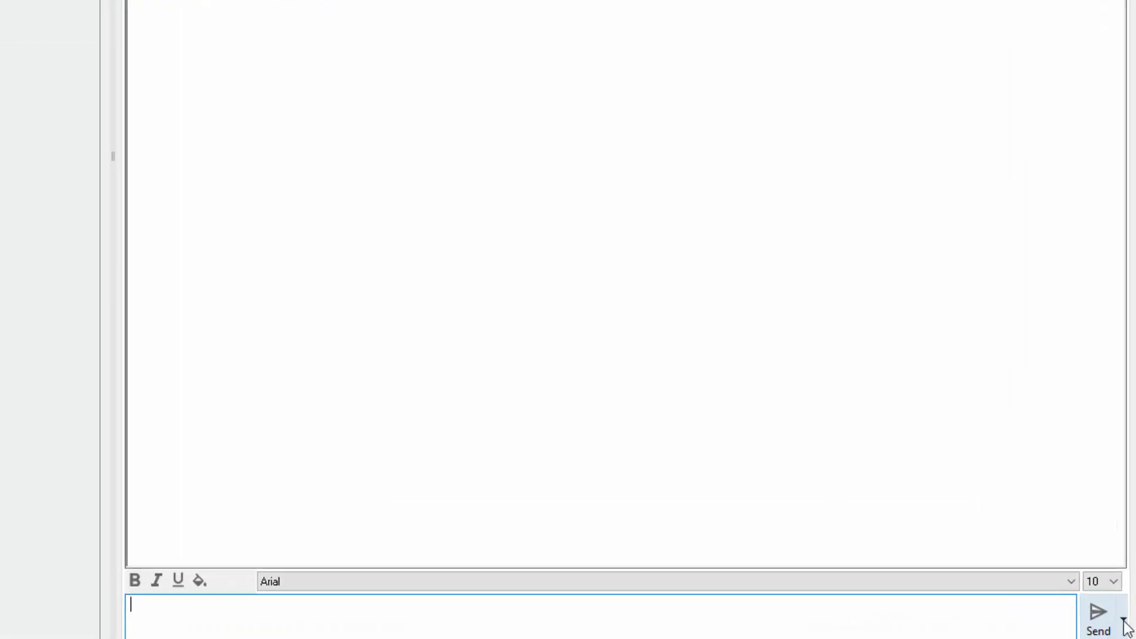
pyautogui.click(1127, 626)
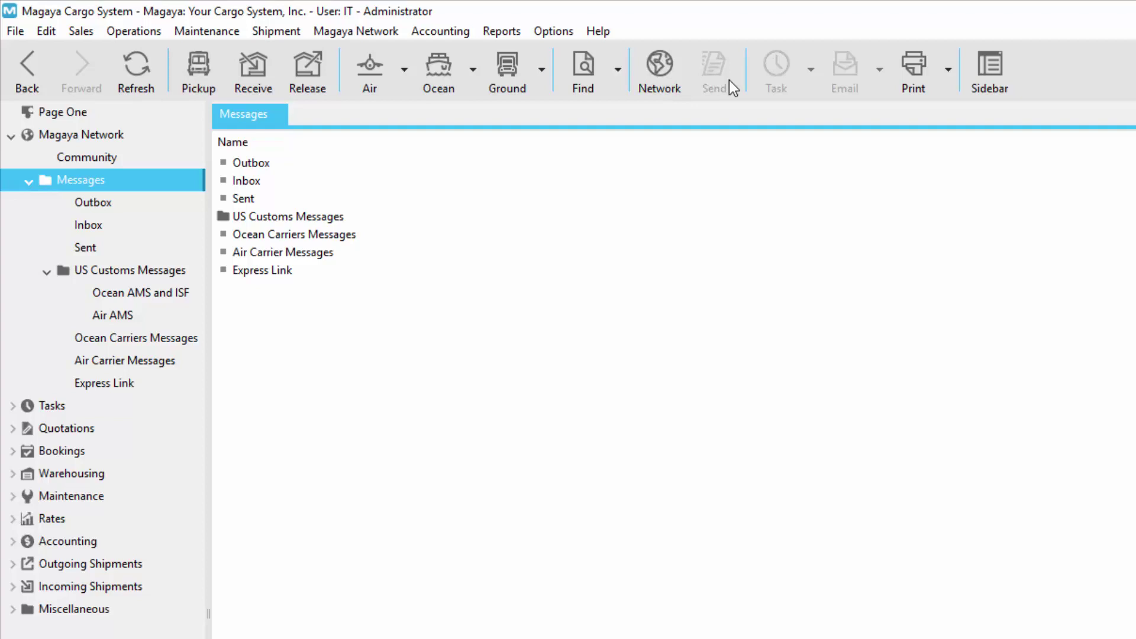
# Browse the Outbox, Sent, Inbox, US Customs, Ocean, Air Carrier and Express Link message folders.
pyautogui.press('BackSpace')
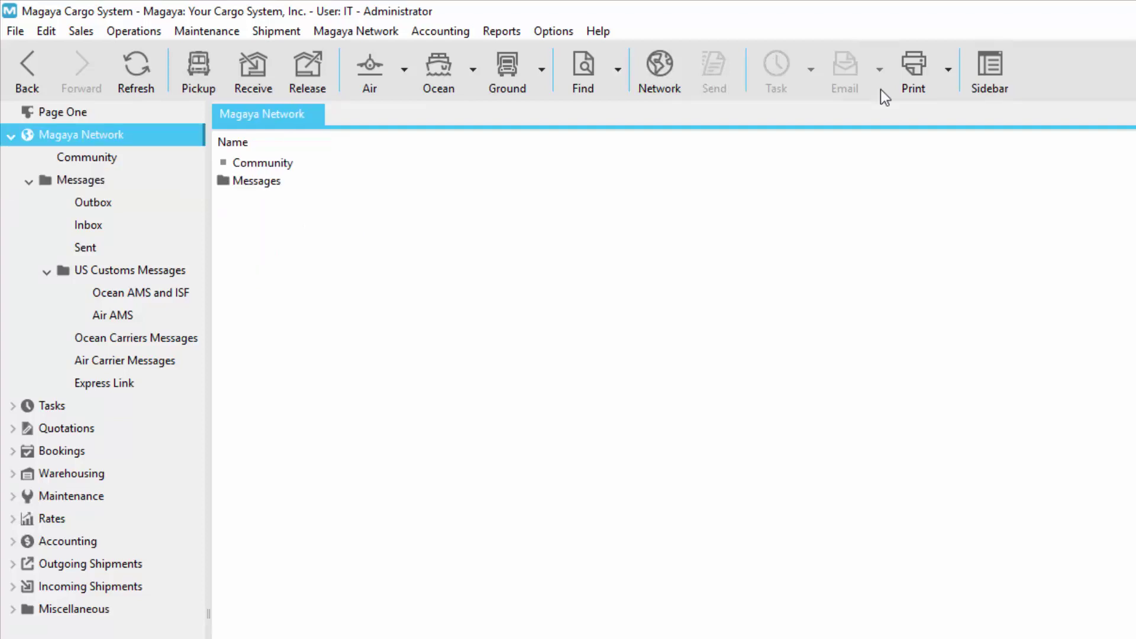
pyautogui.click(881, 90)
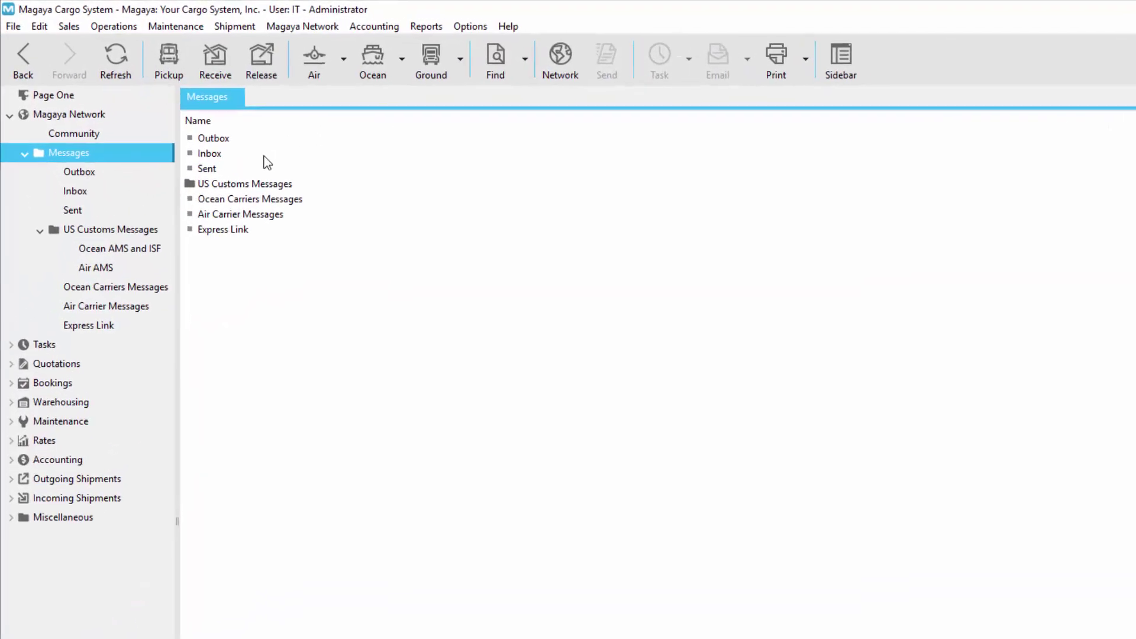
pyautogui.click(142, 205)
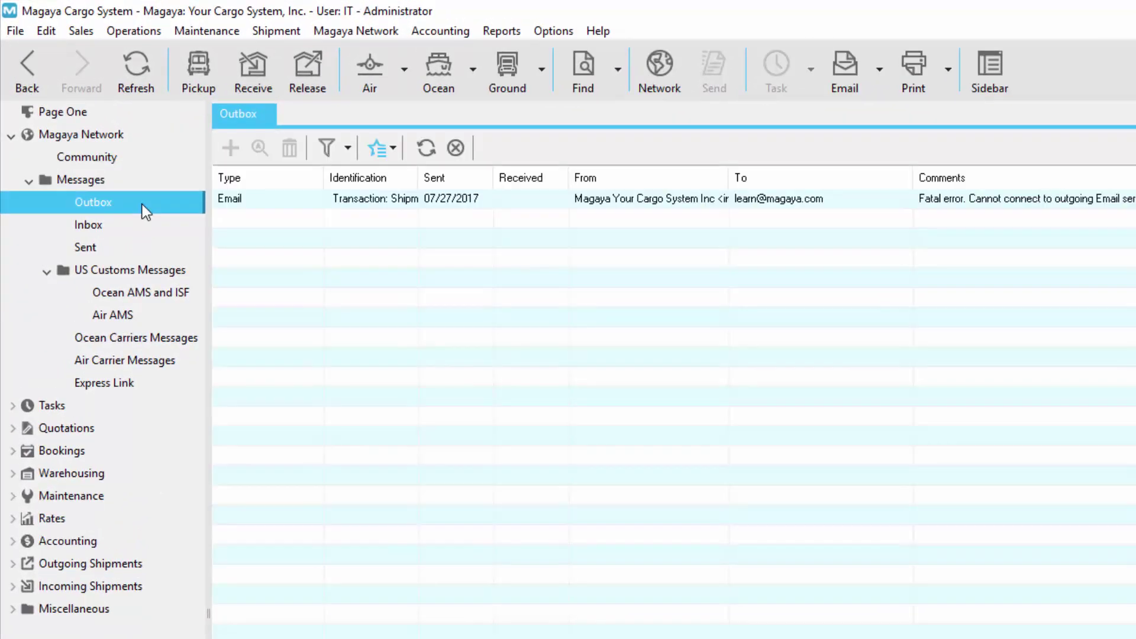
pyautogui.click(142, 248)
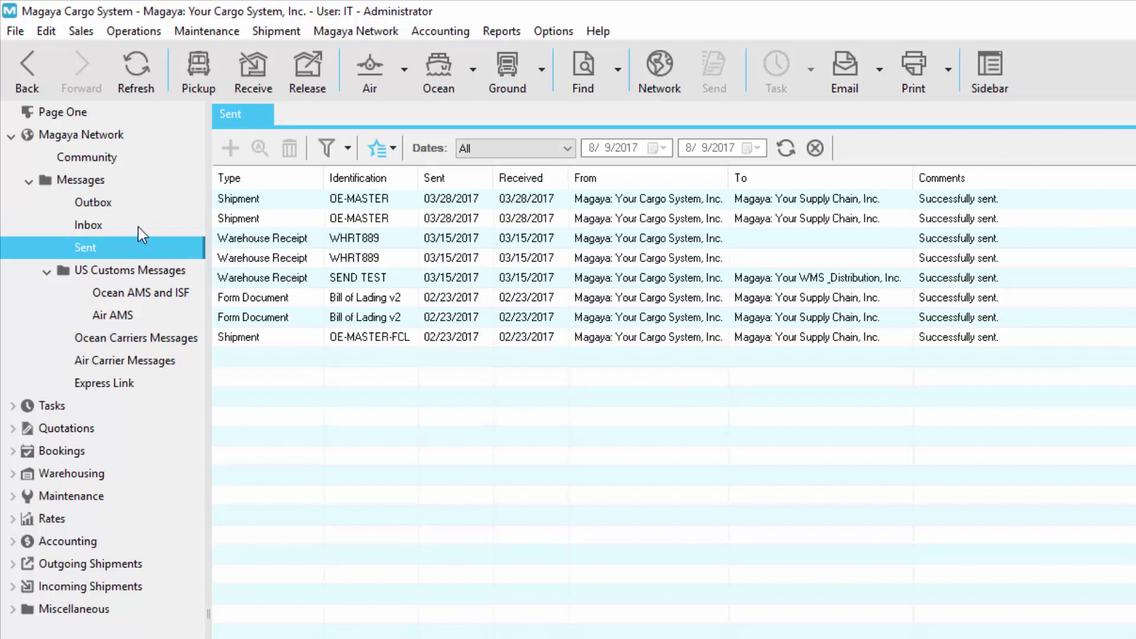
pyautogui.click(137, 226)
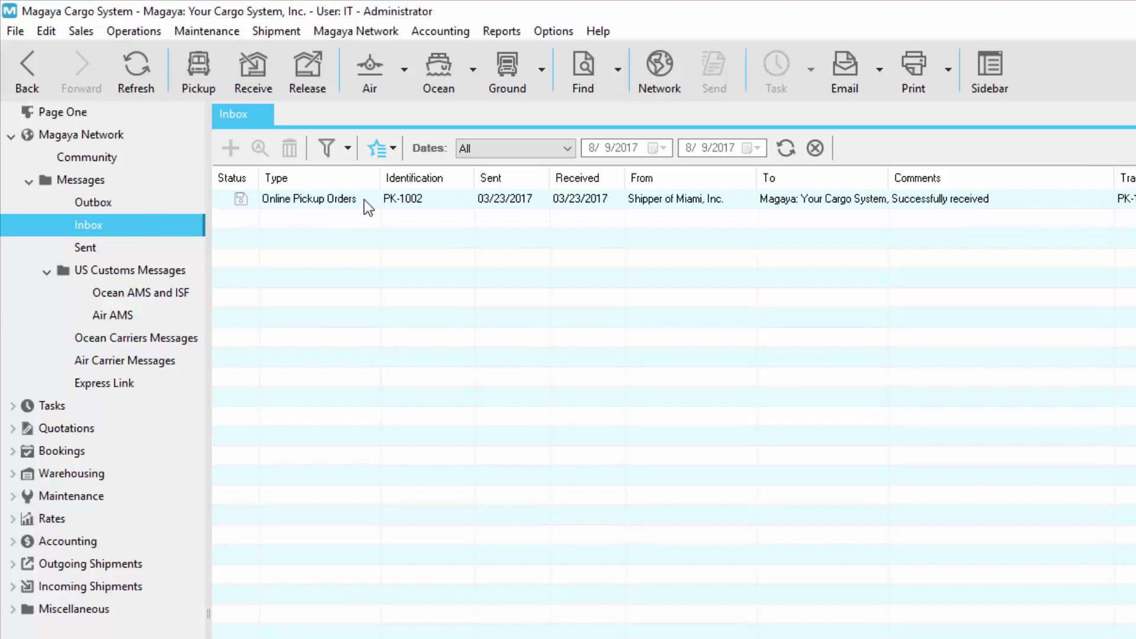
pyautogui.click(192, 272)
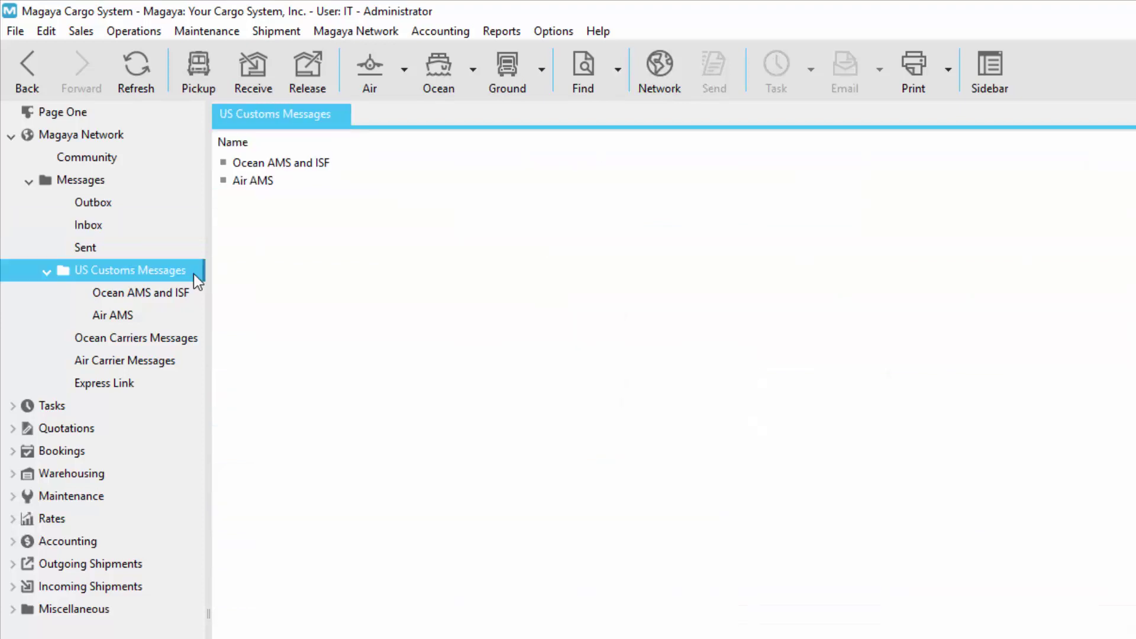
pyautogui.click(200, 338)
pyautogui.click(199, 363)
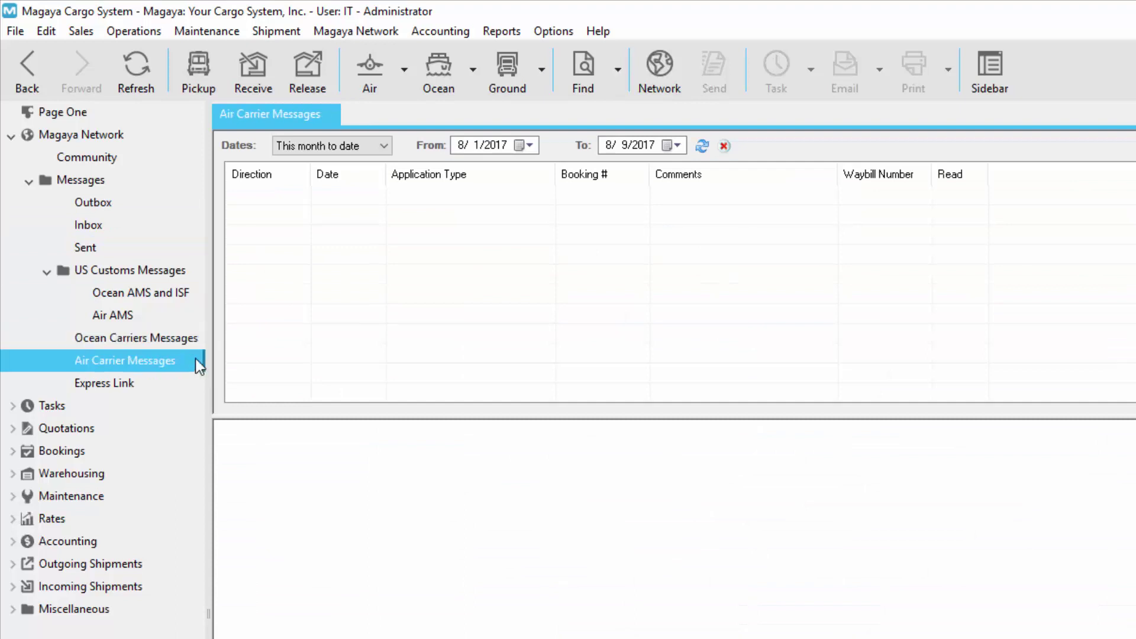
pyautogui.click(188, 383)
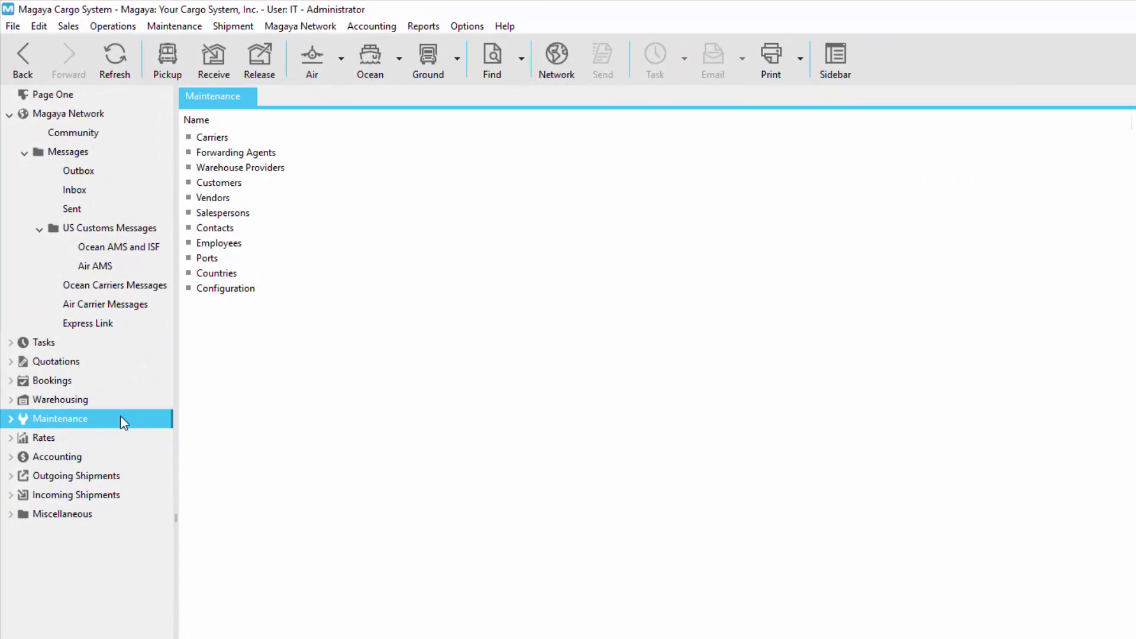
# Expand Maintenance, open Configuration and view the Outgoing Messages settings.
pyautogui.doubleClick(122, 422)
pyautogui.click(154, 629)
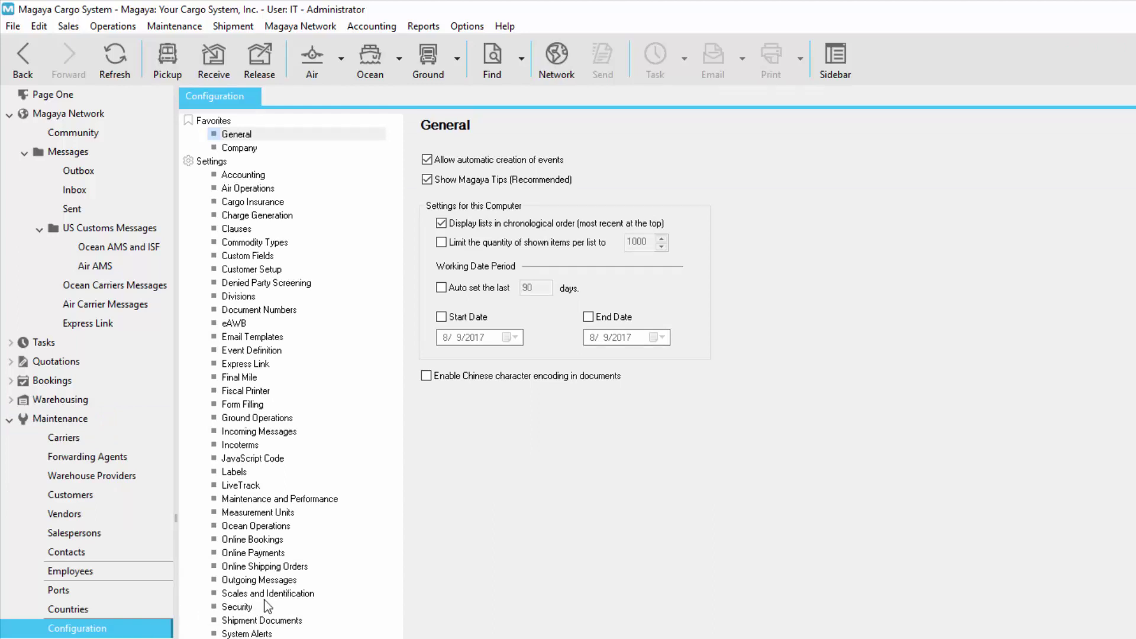
pyautogui.click(304, 583)
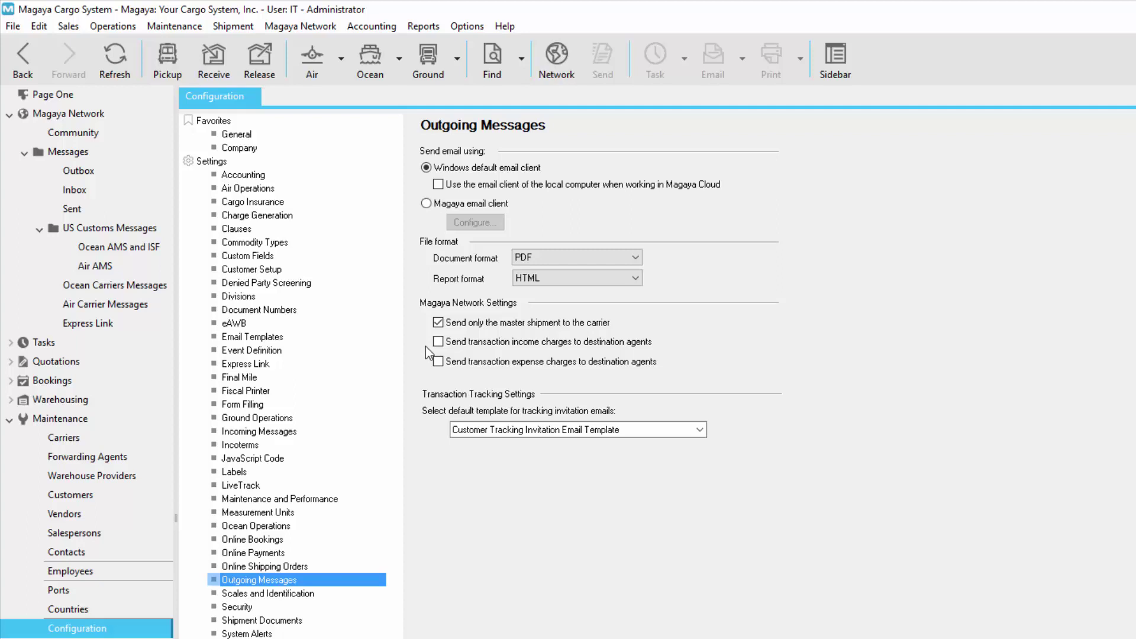
# Enable 'Overwrite existing if created in this company' in the Incoming Messages settings.
pyautogui.click(319, 432)
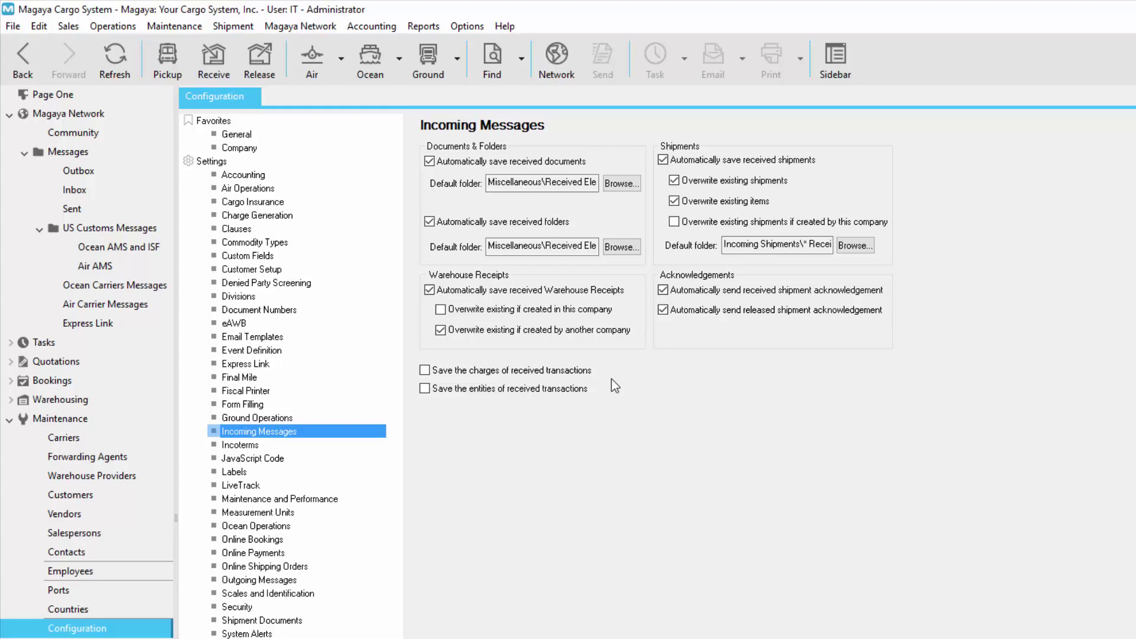
pyautogui.click(423, 314)
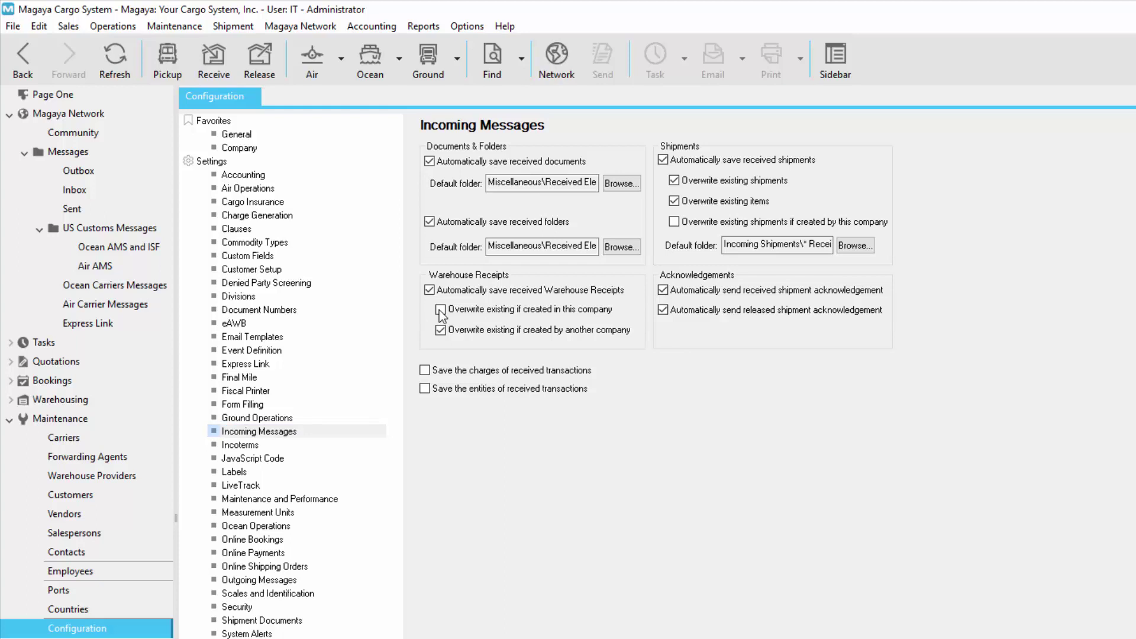
pyautogui.click(441, 311)
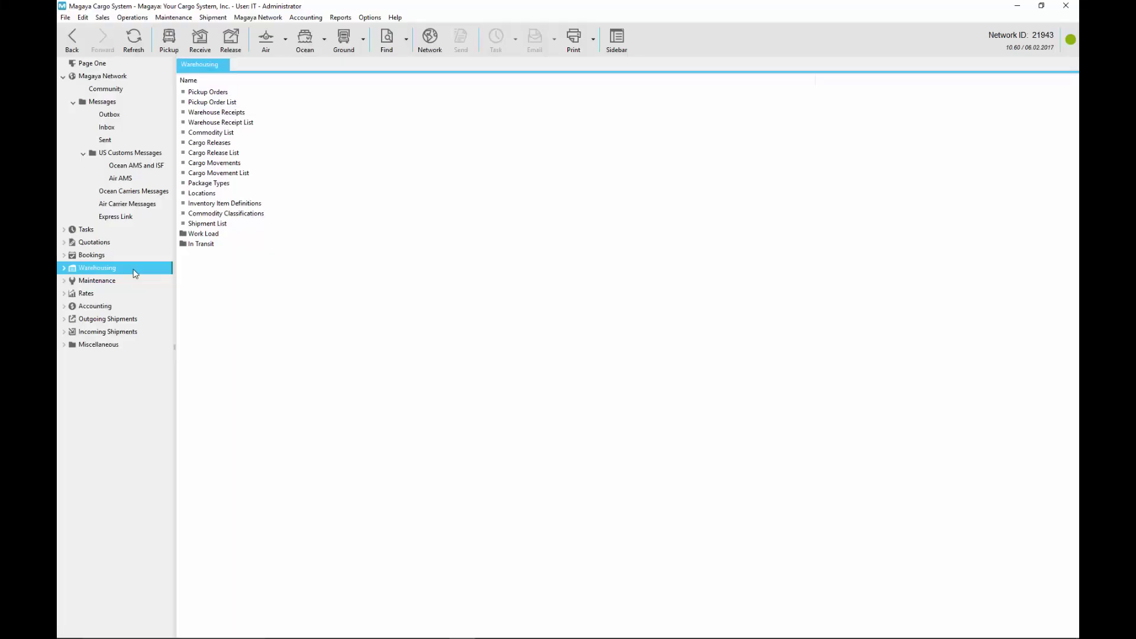
# Open warehouse receipt WR-1005 and fit the whole page in view.
pyautogui.doubleClick(136, 273)
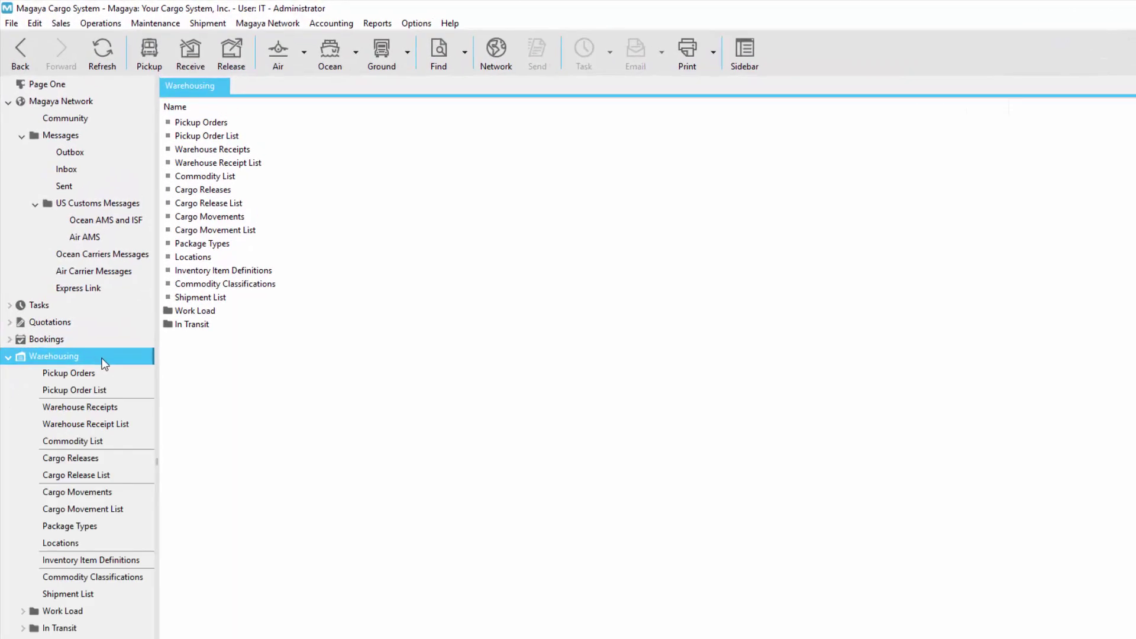
pyautogui.click(130, 407)
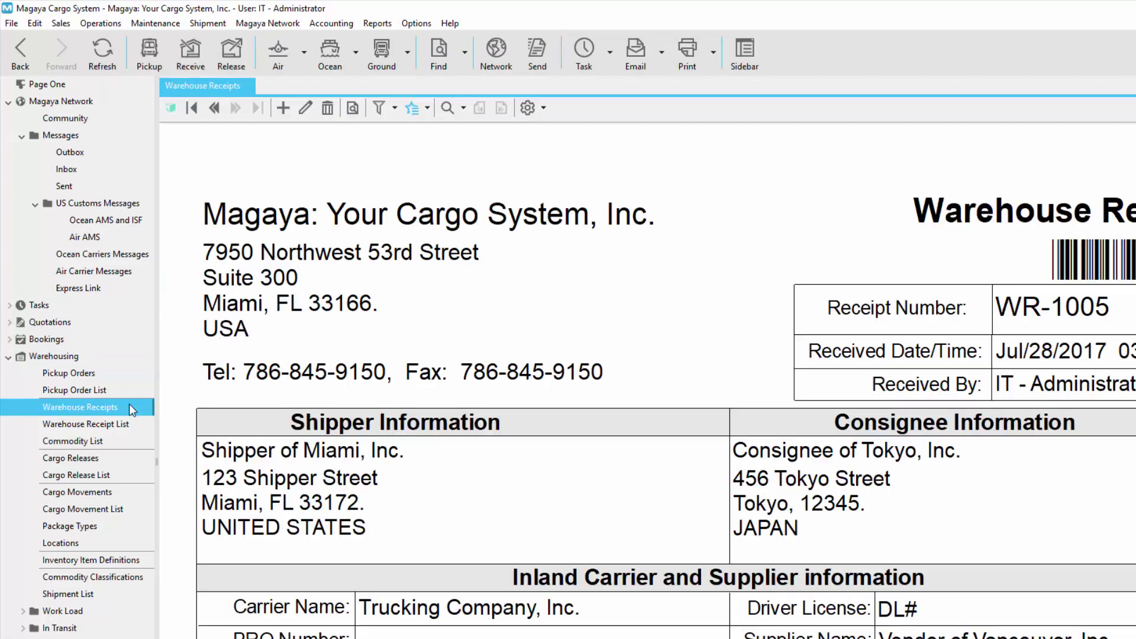
pyautogui.click(463, 107)
pyautogui.click(514, 143)
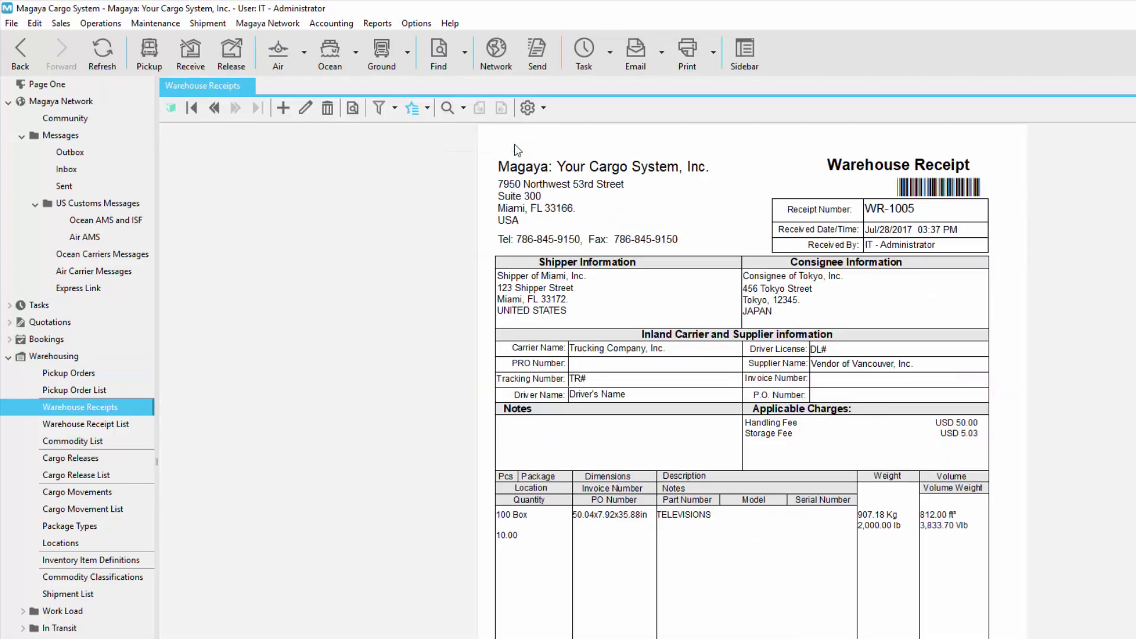
# Send WR-1005 over the network to the WMS distribution company.
pyautogui.click(539, 56)
pyautogui.click(737, 347)
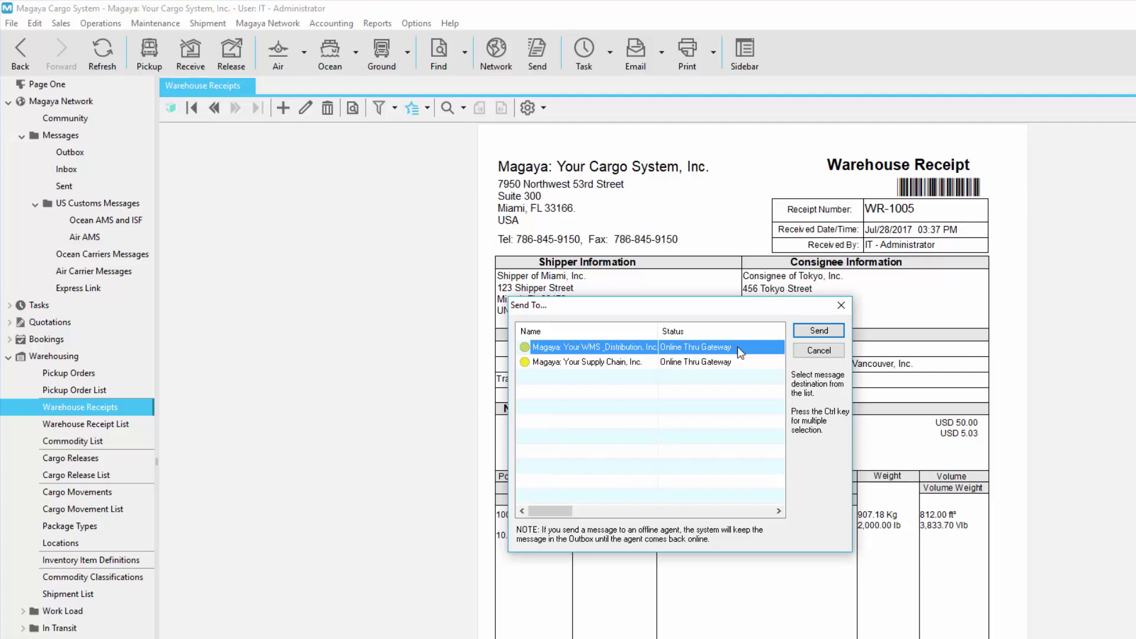
pyautogui.click(833, 334)
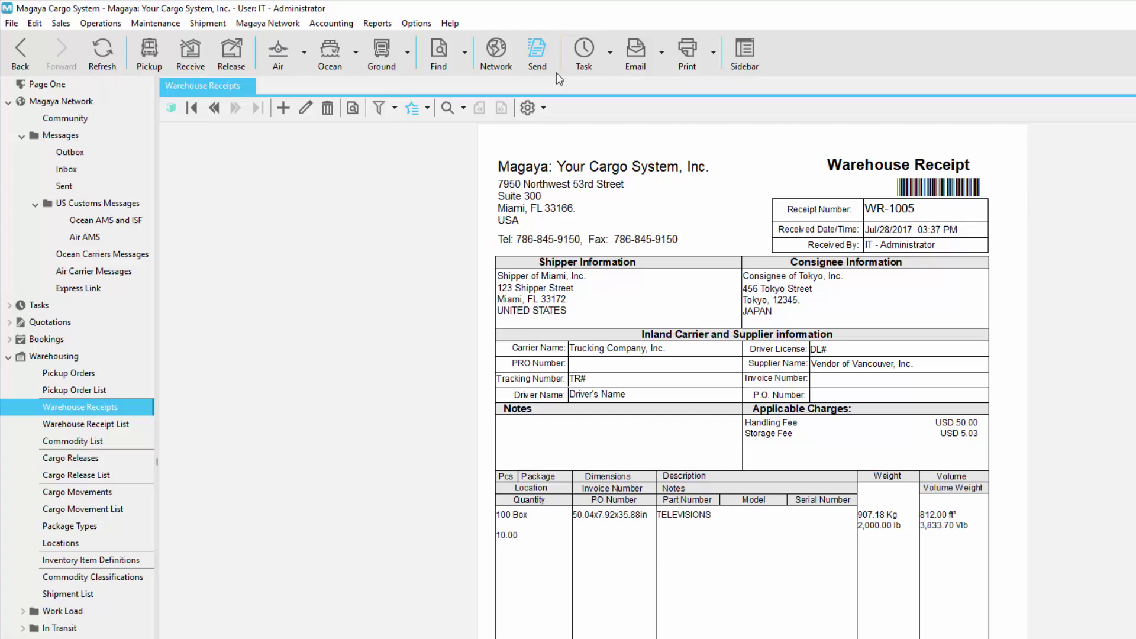
pyautogui.click(634, 65)
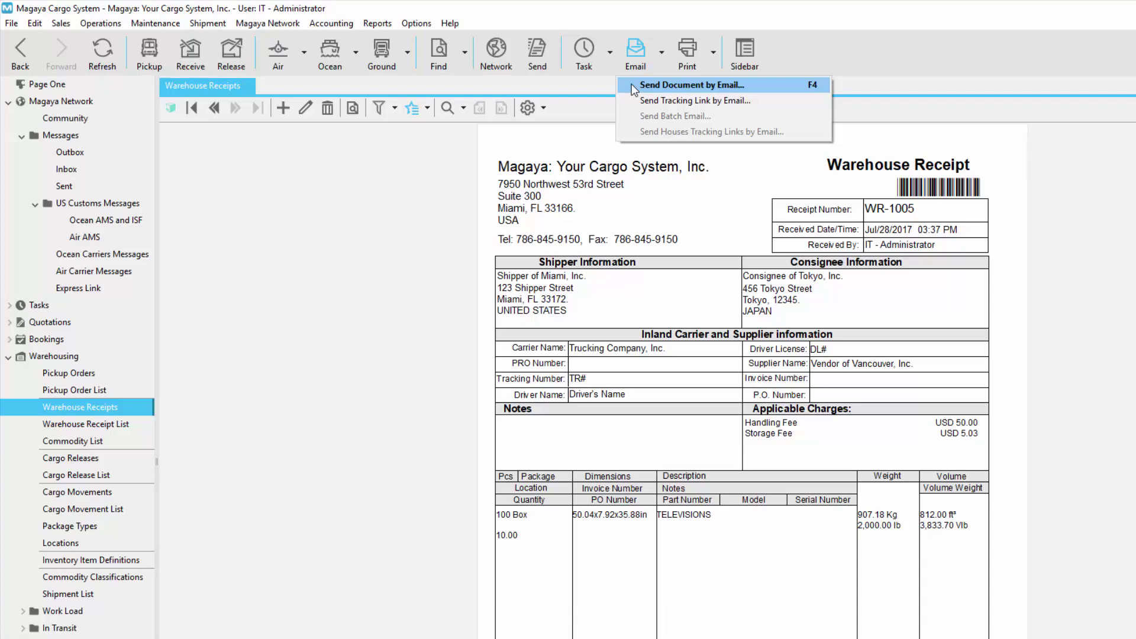
# Ask the warehouse manager in chat: 'Did you receive the Warehouse Receipt?'.
pyautogui.click(99, 119)
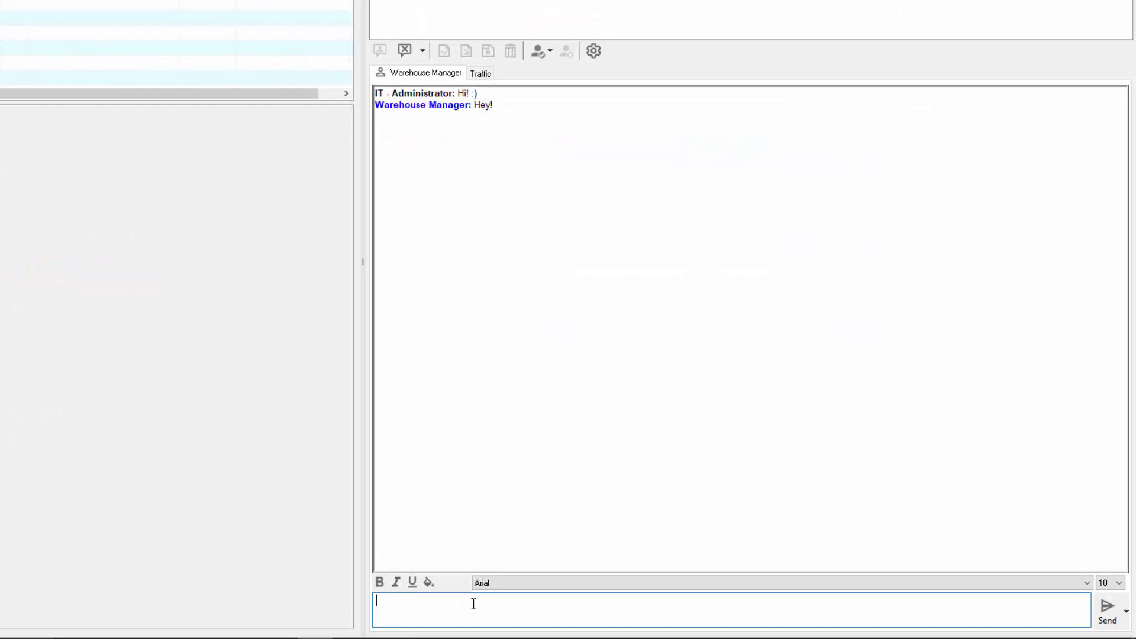
pyautogui.write('Did you receive the Warehouse Receipt?')
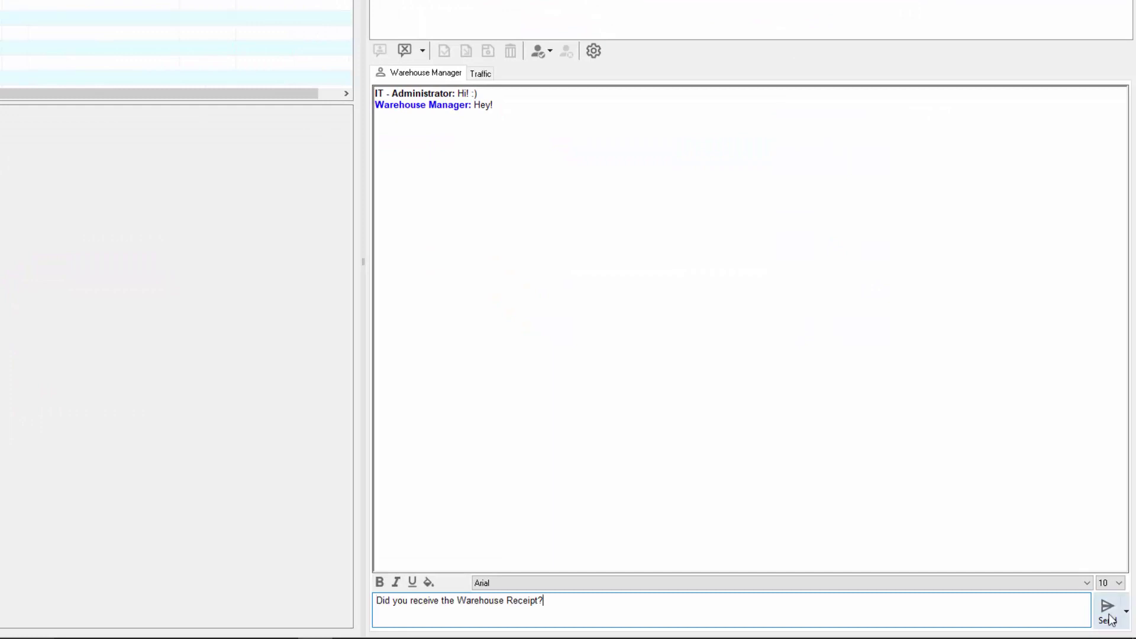
pyautogui.click(1111, 620)
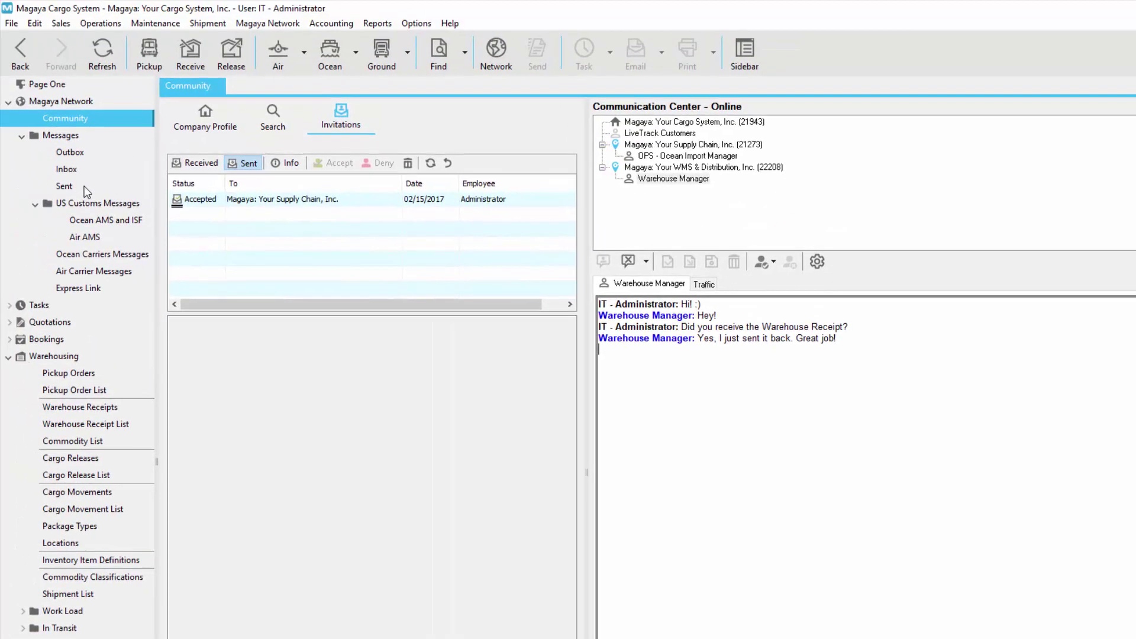
# Compare the sent WR-1005 message with the returned one in the Inbox.
pyautogui.click(64, 186)
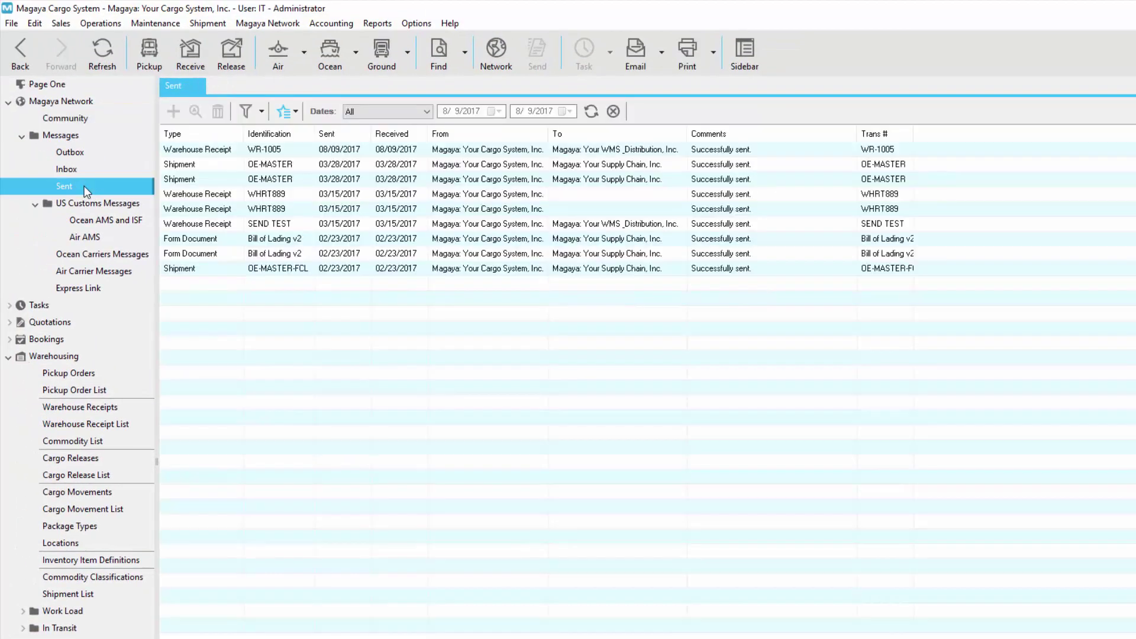
pyautogui.click(298, 151)
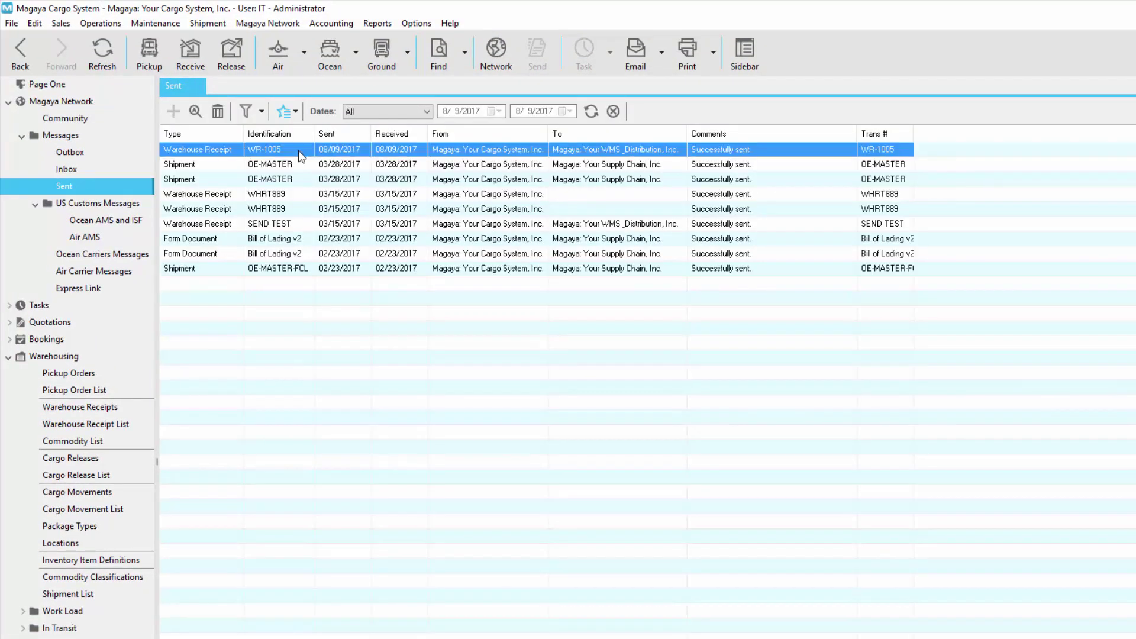
pyautogui.click(105, 169)
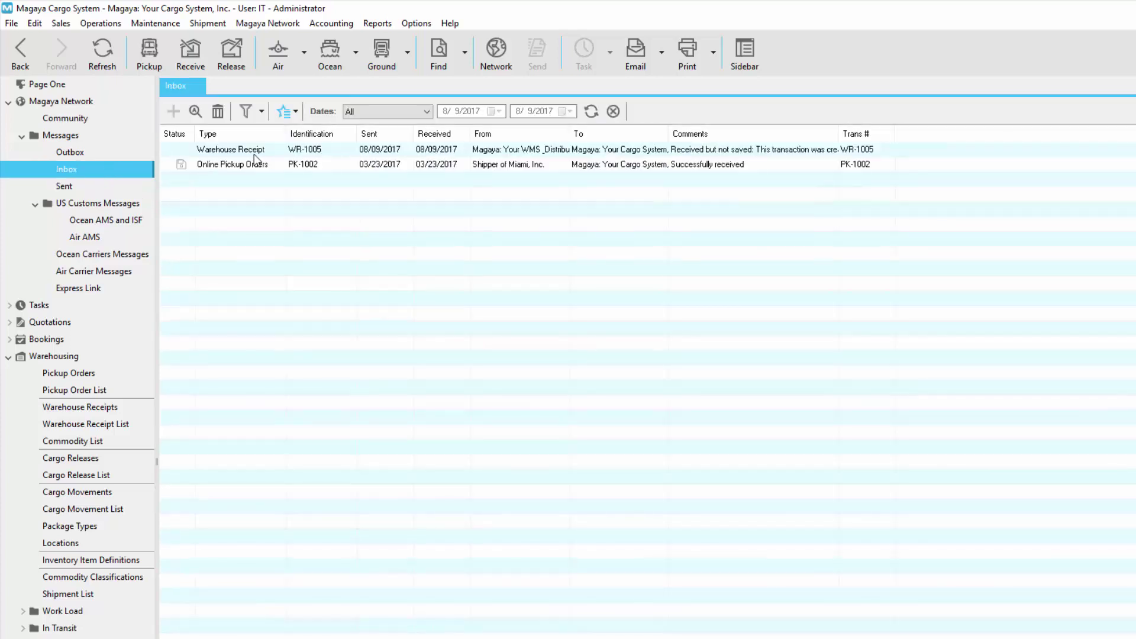
pyautogui.click(273, 152)
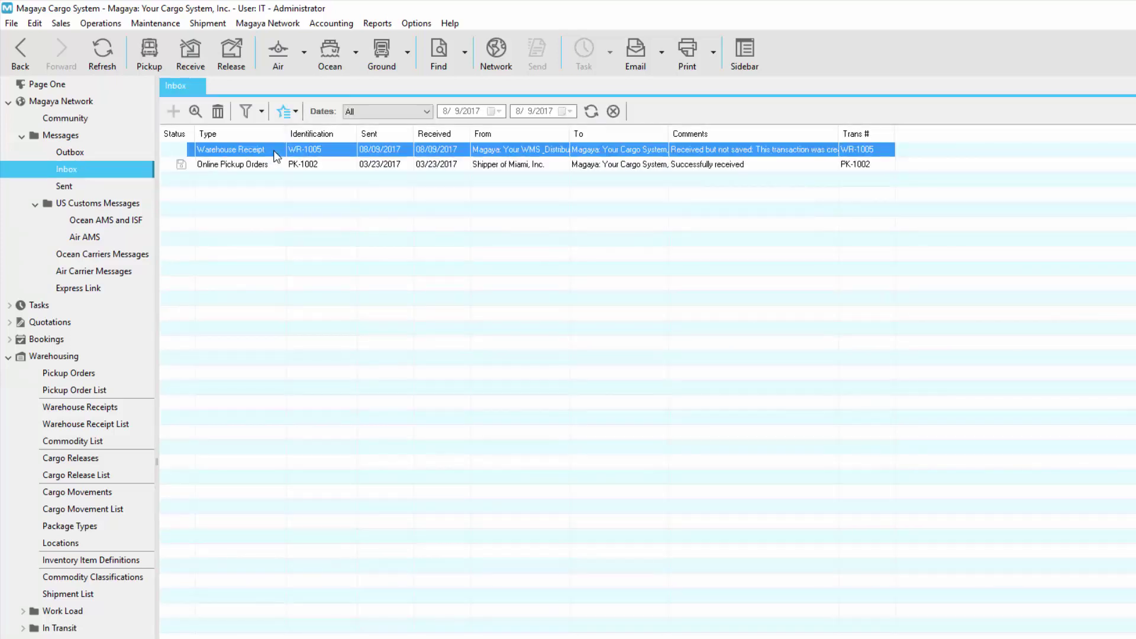
# Check the WR-1005 message actions such as Save to Database, then reopen warehouse receipts.
pyautogui.rightClick(274, 153)
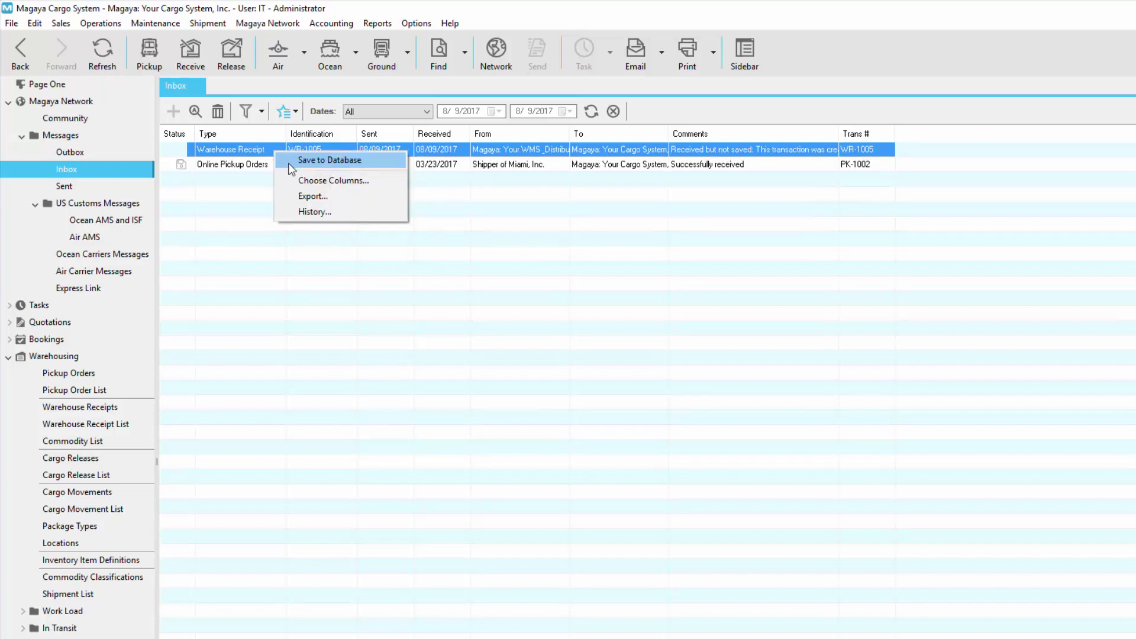
pyautogui.click(296, 112)
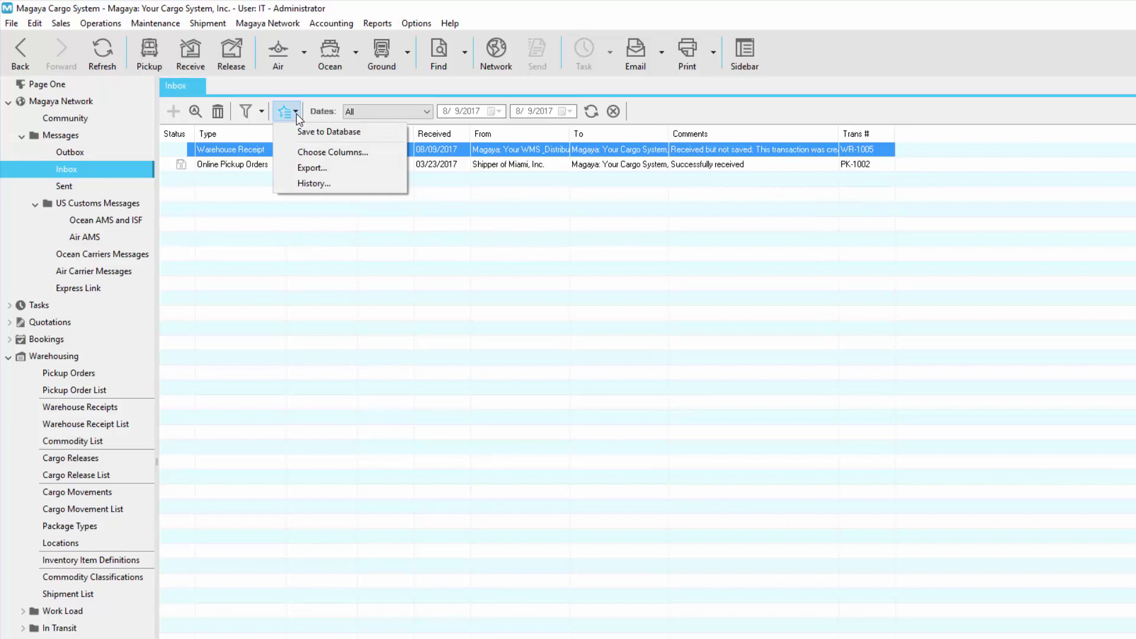
pyautogui.click(298, 118)
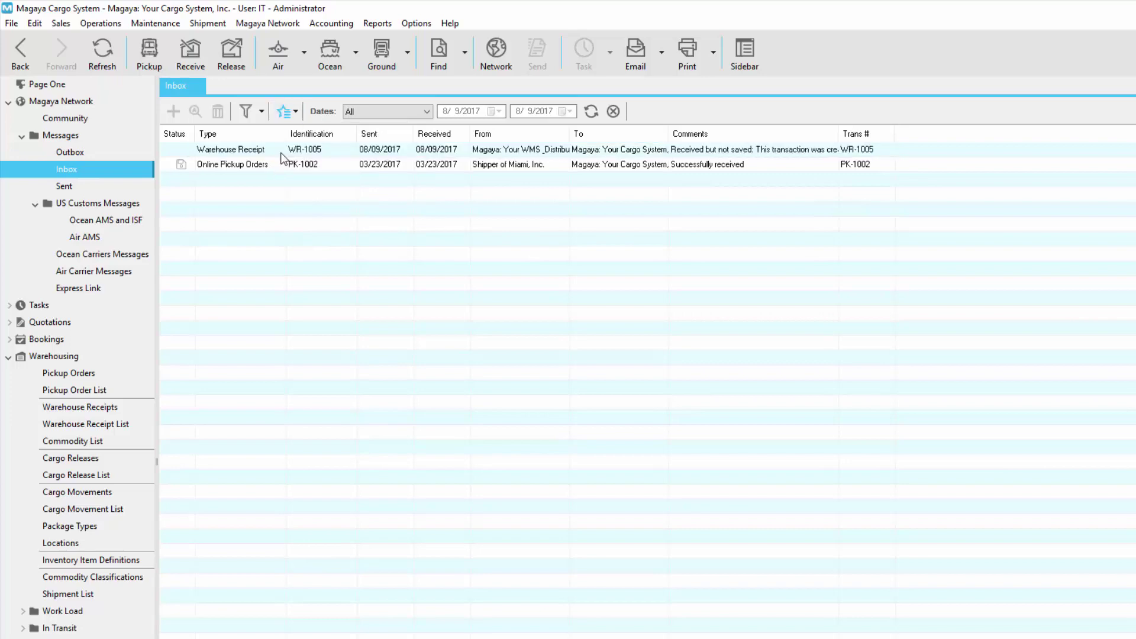
pyautogui.click(123, 406)
pyautogui.click(463, 108)
# Review OEM-1013's charges against house OEH-1006, returning to OEM-1013's 1,160.00 Ocean Freight cost.
pyautogui.click(521, 145)
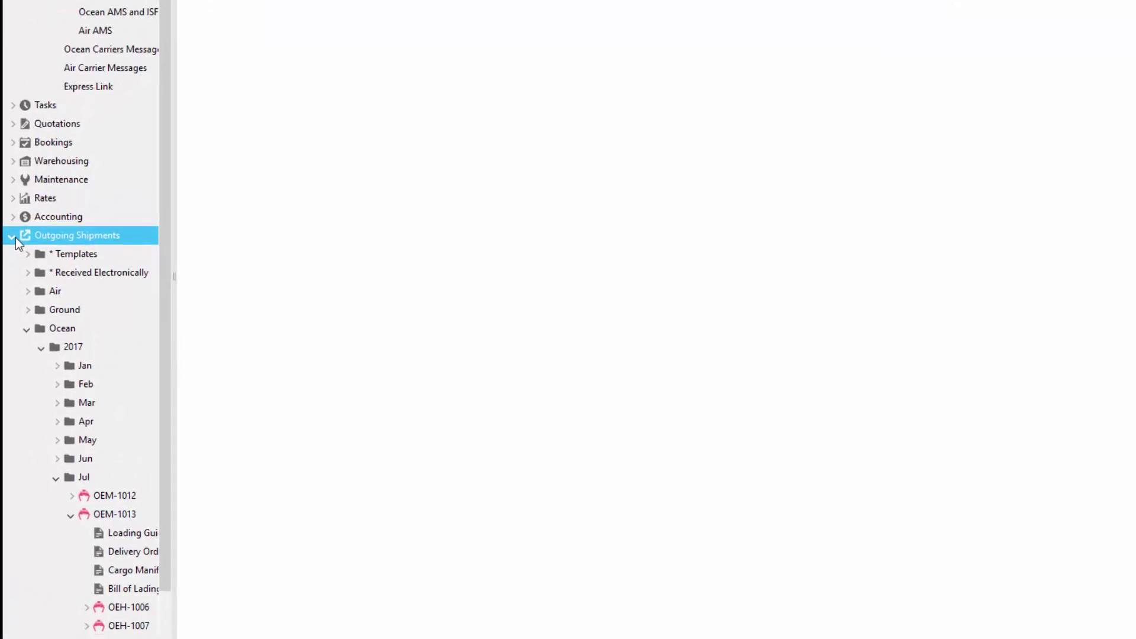
pyautogui.click(141, 513)
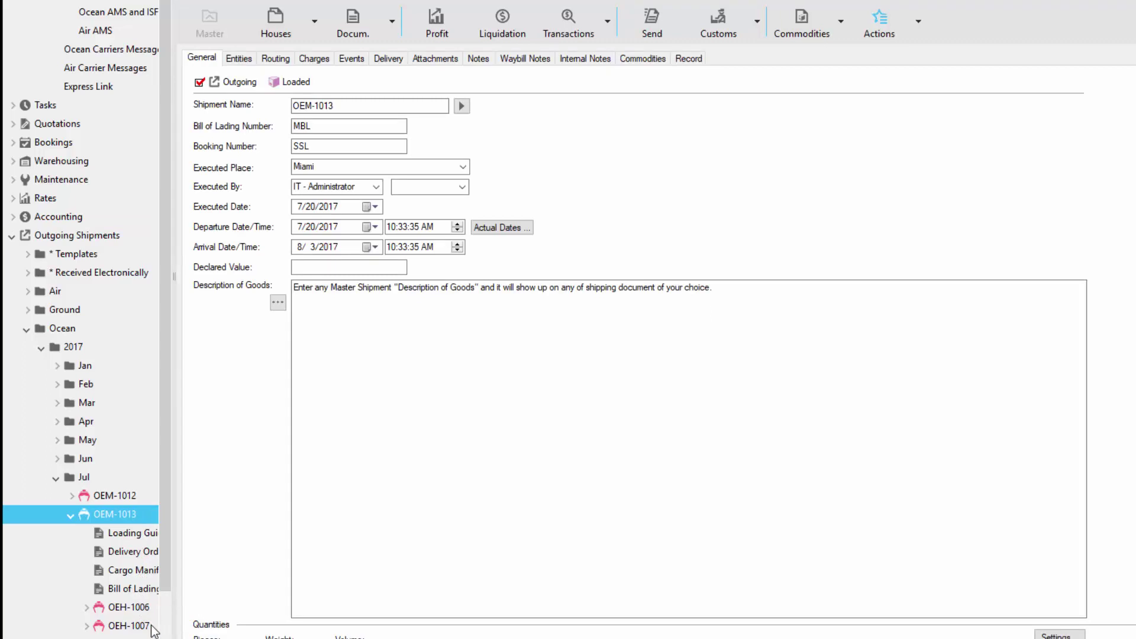
pyautogui.click(315, 58)
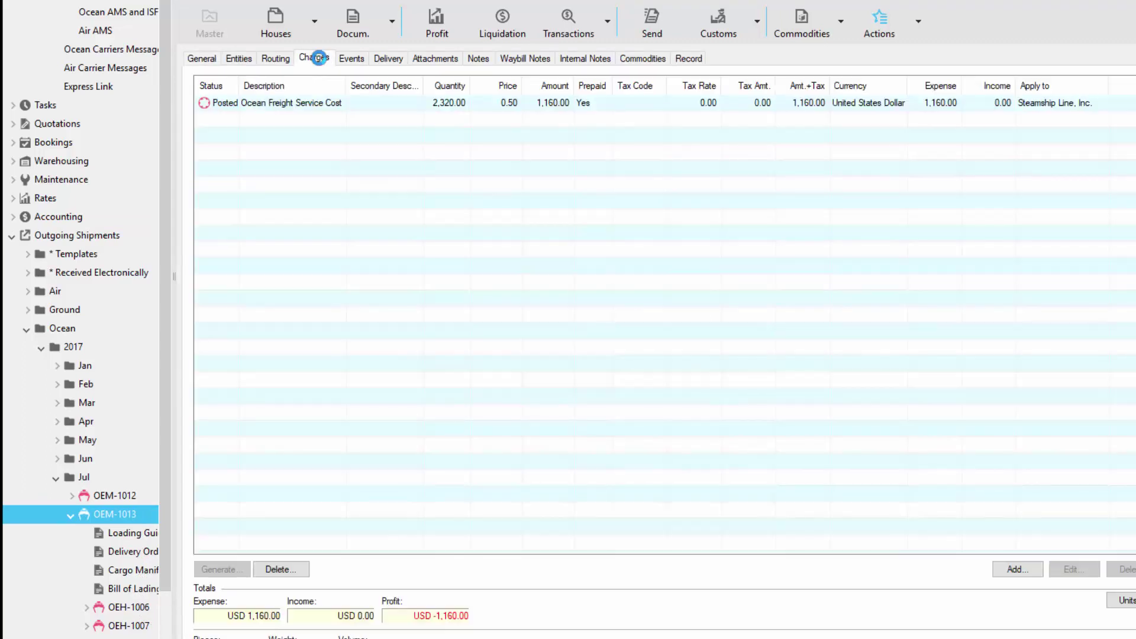
pyautogui.click(153, 607)
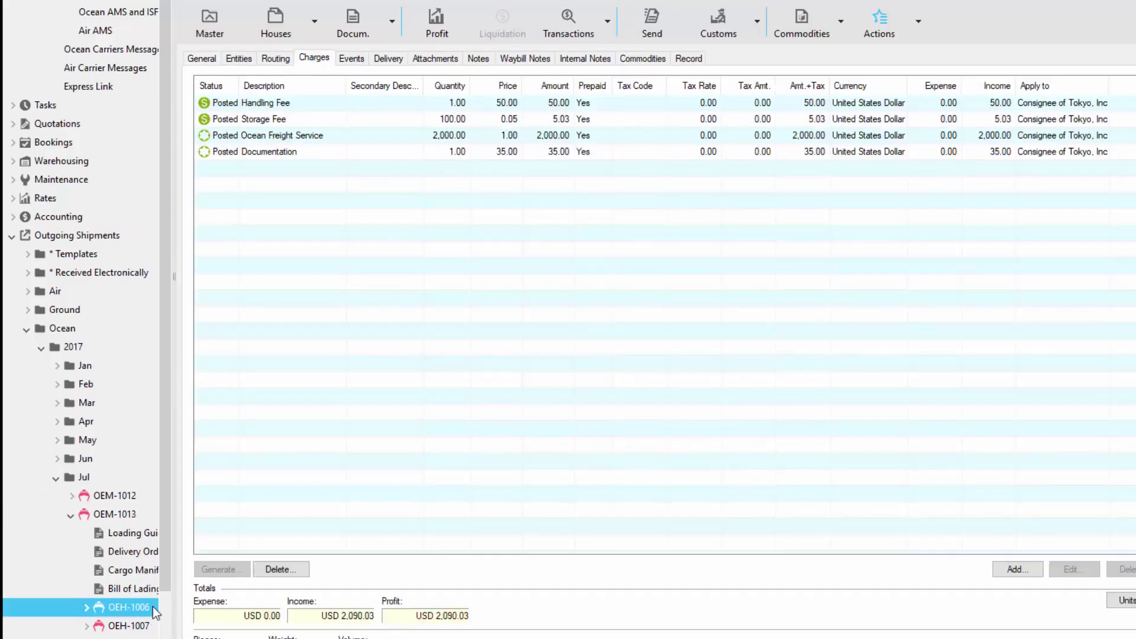
pyautogui.click(145, 516)
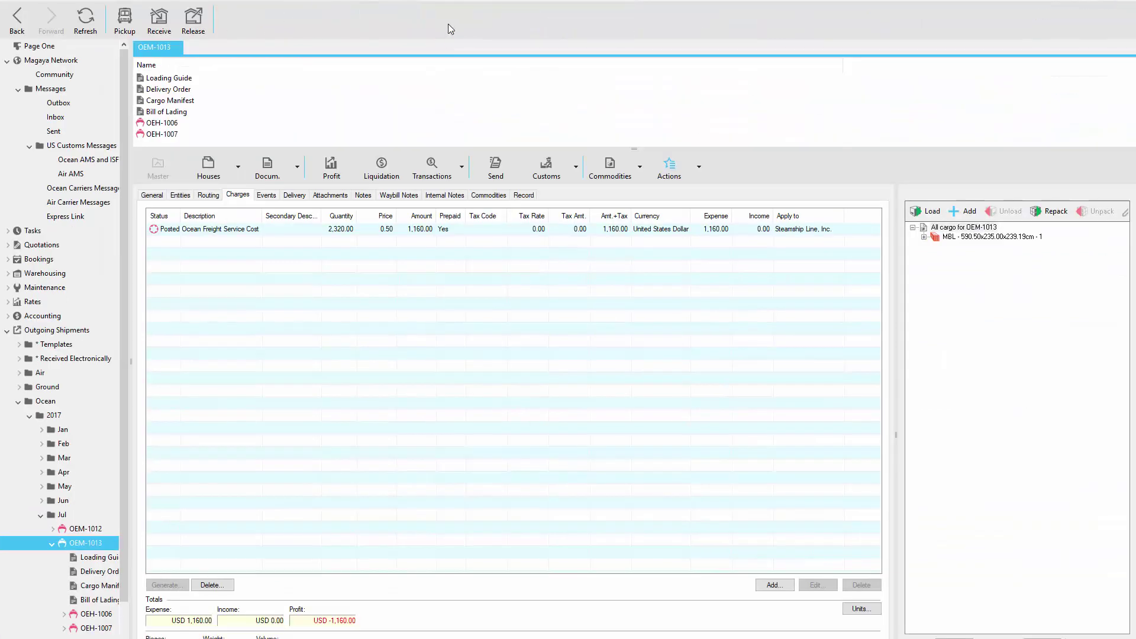
# Send master OEM-1013 to Magaya: Your Supply Chain, Inc., accepting the switch to In Transit.
pyautogui.click(448, 26)
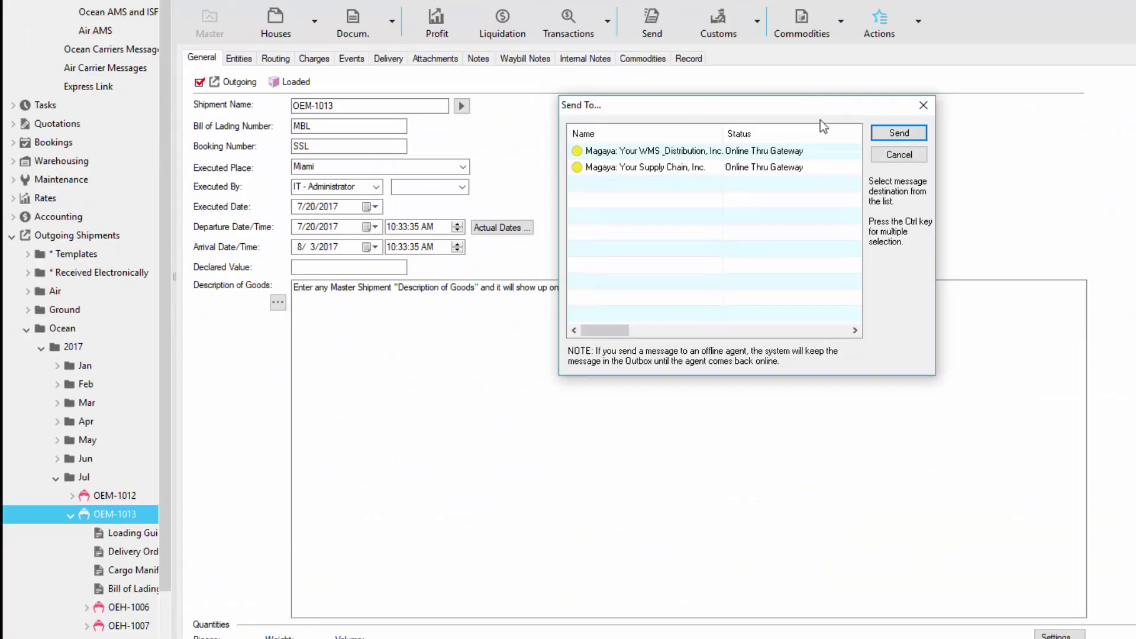
pyautogui.click(829, 168)
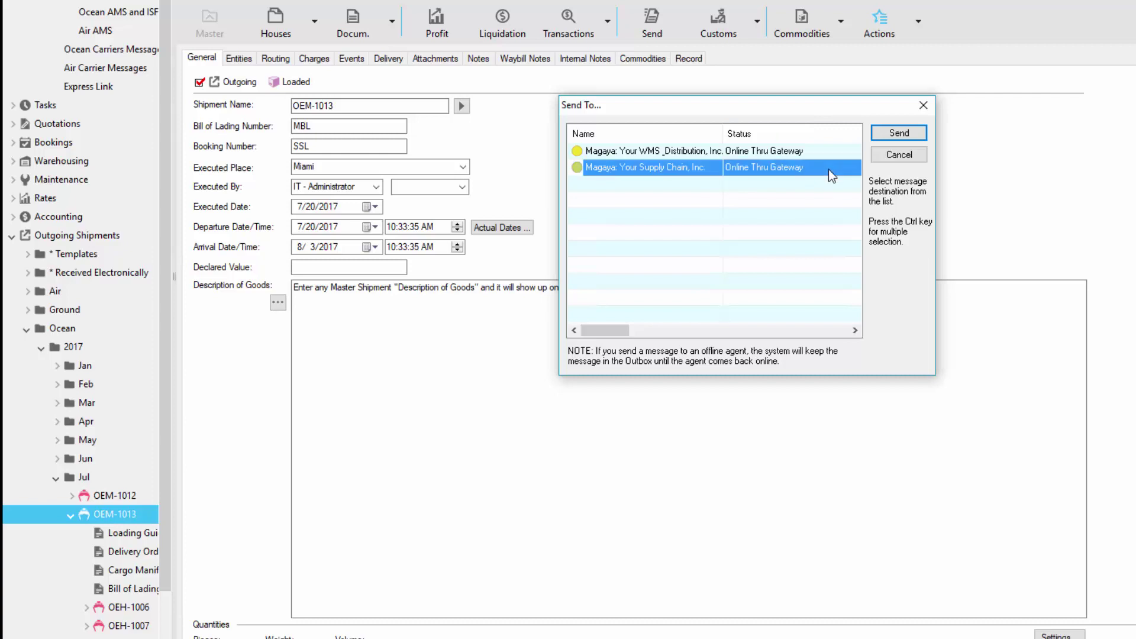
pyautogui.click(923, 134)
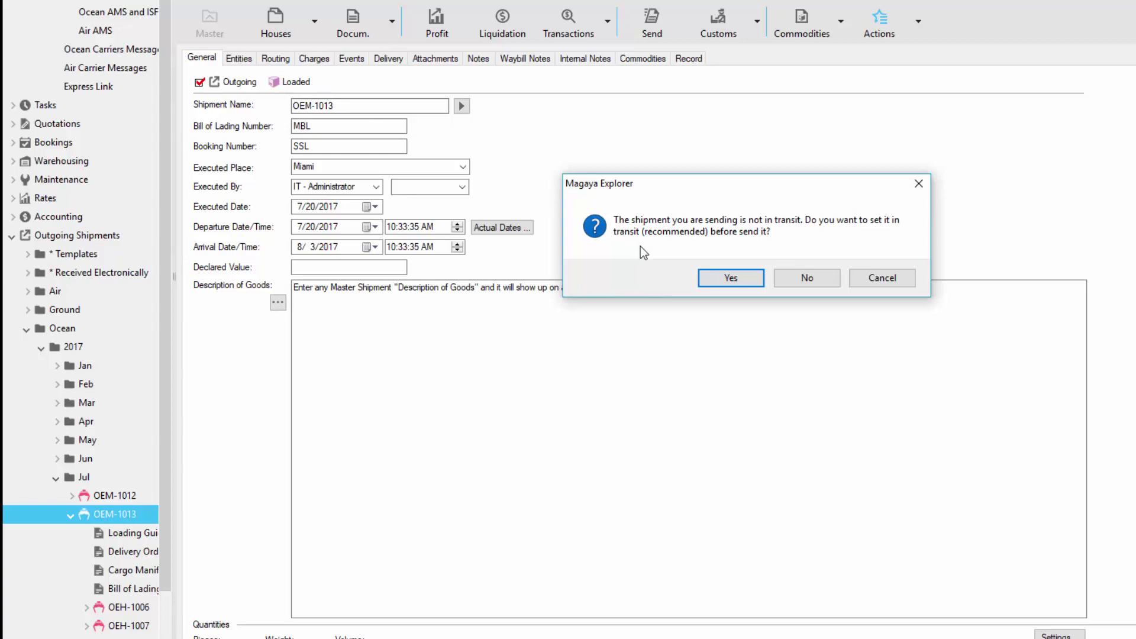
pyautogui.click(748, 279)
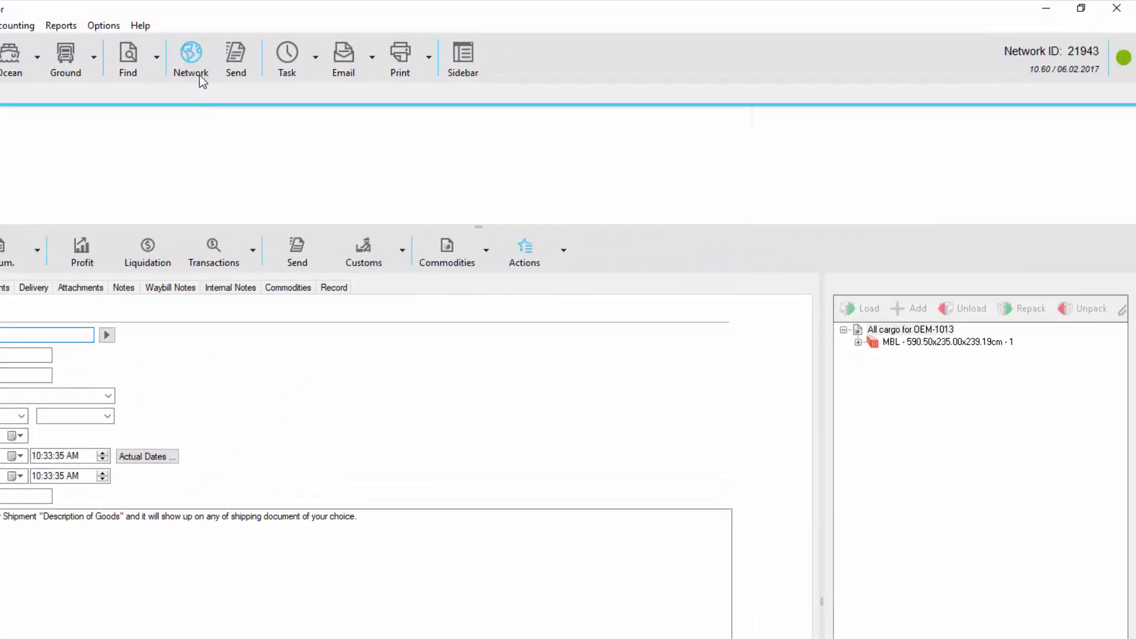
# In the network chat, write 'Hi! Did you receive the shipment?' to OPS - Ocean Import Manager.
pyautogui.click(200, 77)
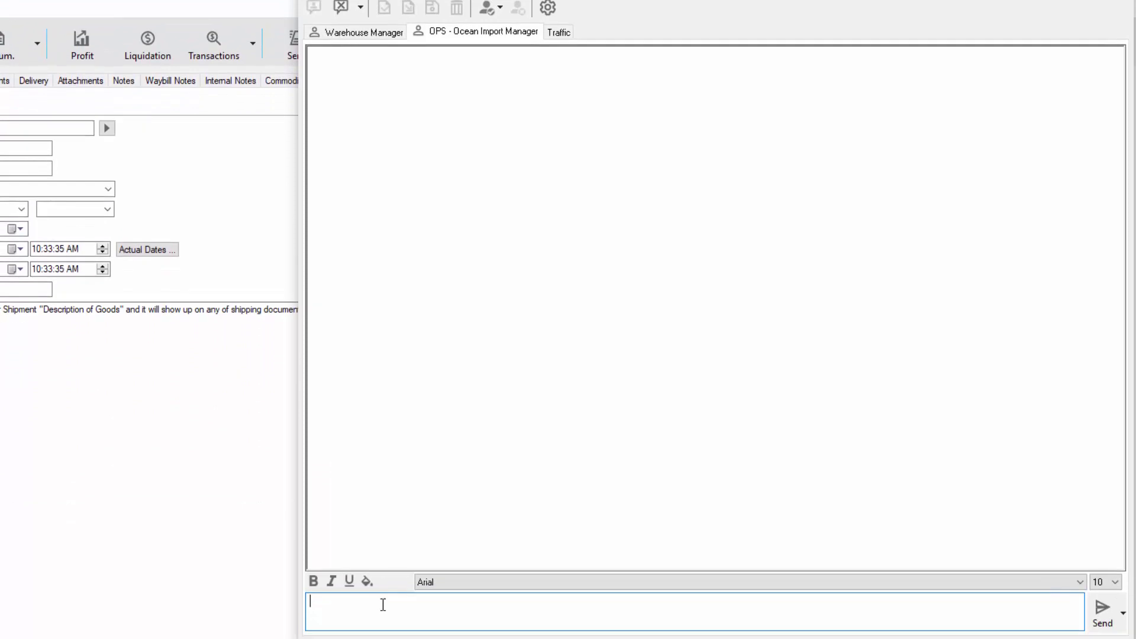
pyautogui.write('Hi! Did you receive the shipment?')
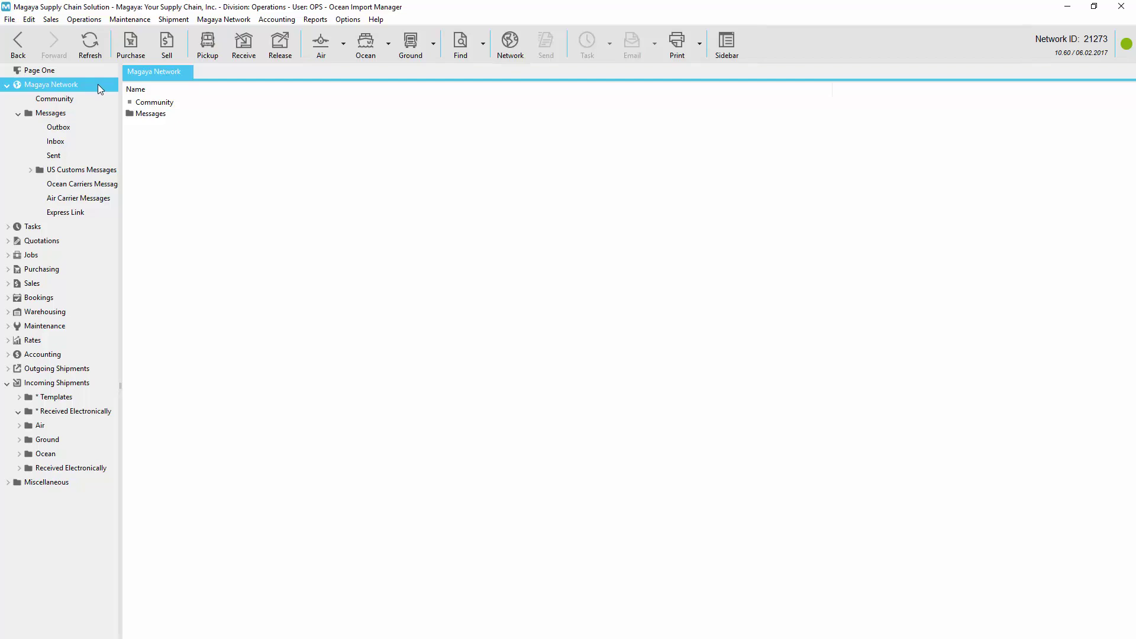
# Save inbox shipment OEM-1013 to the database in Incoming Shipments' * Received Electronically folder.
pyautogui.click(86, 140)
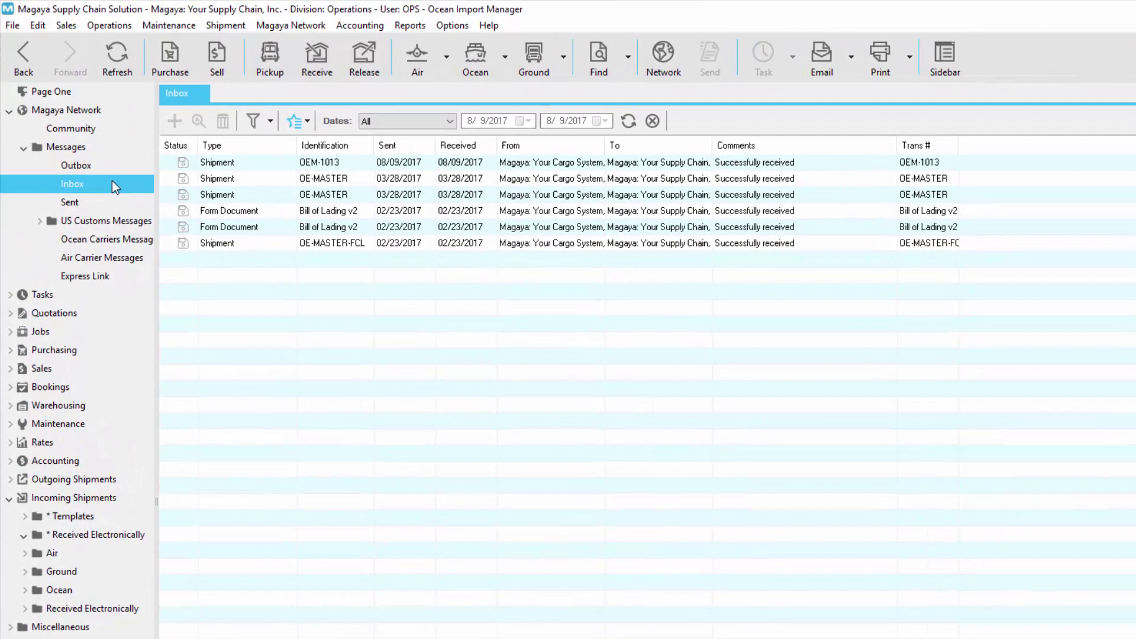
pyautogui.click(251, 167)
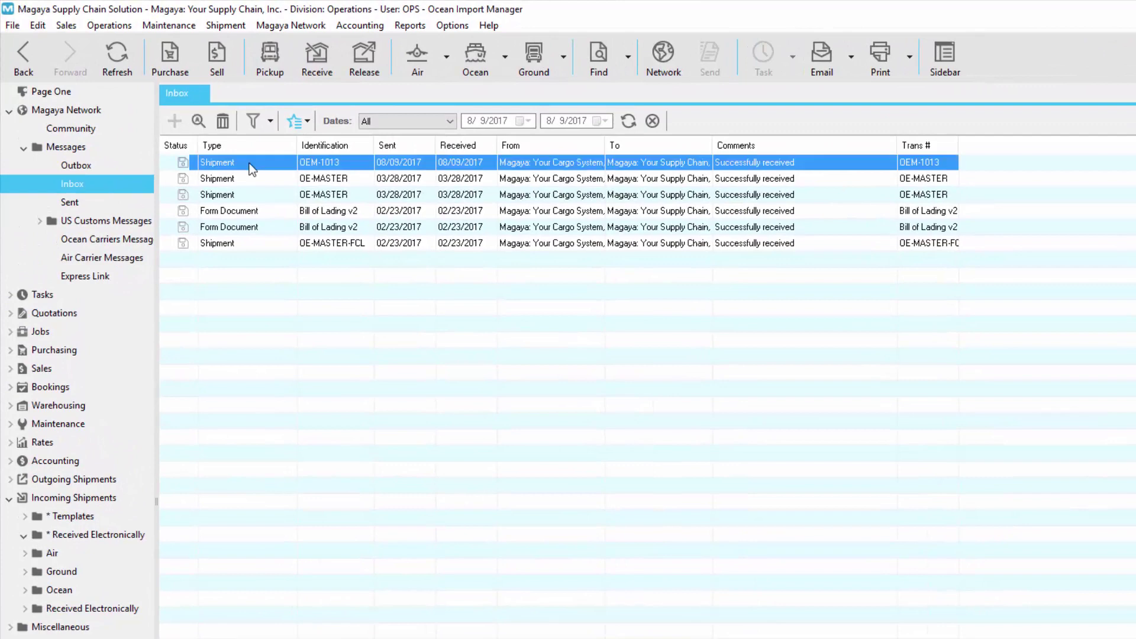
pyautogui.rightClick(252, 169)
pyautogui.click(267, 172)
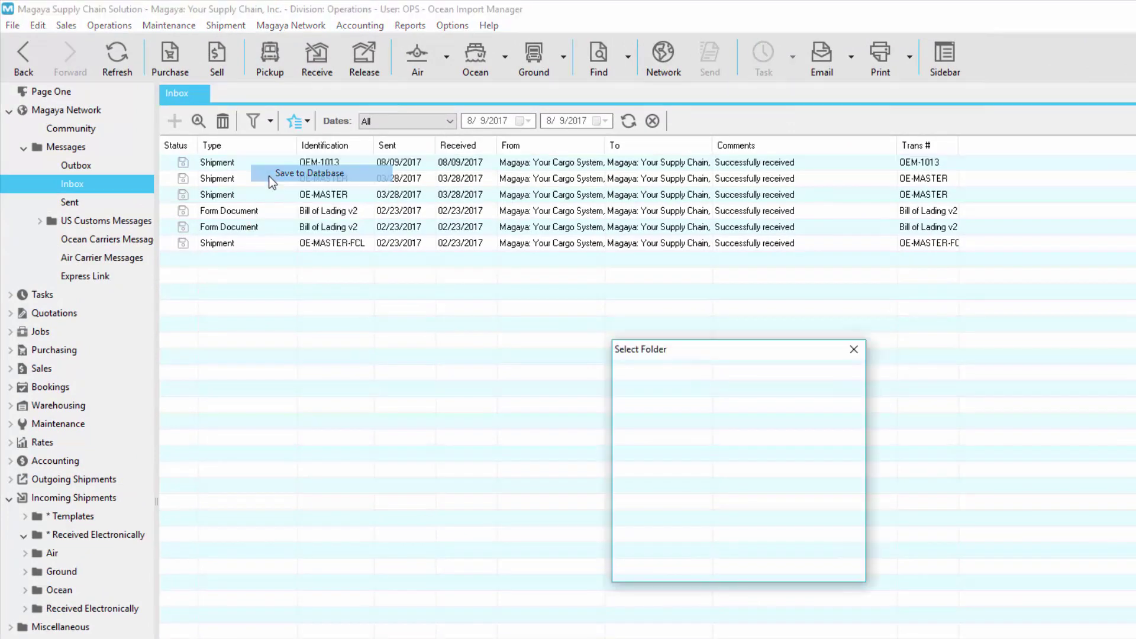
pyautogui.click(628, 374)
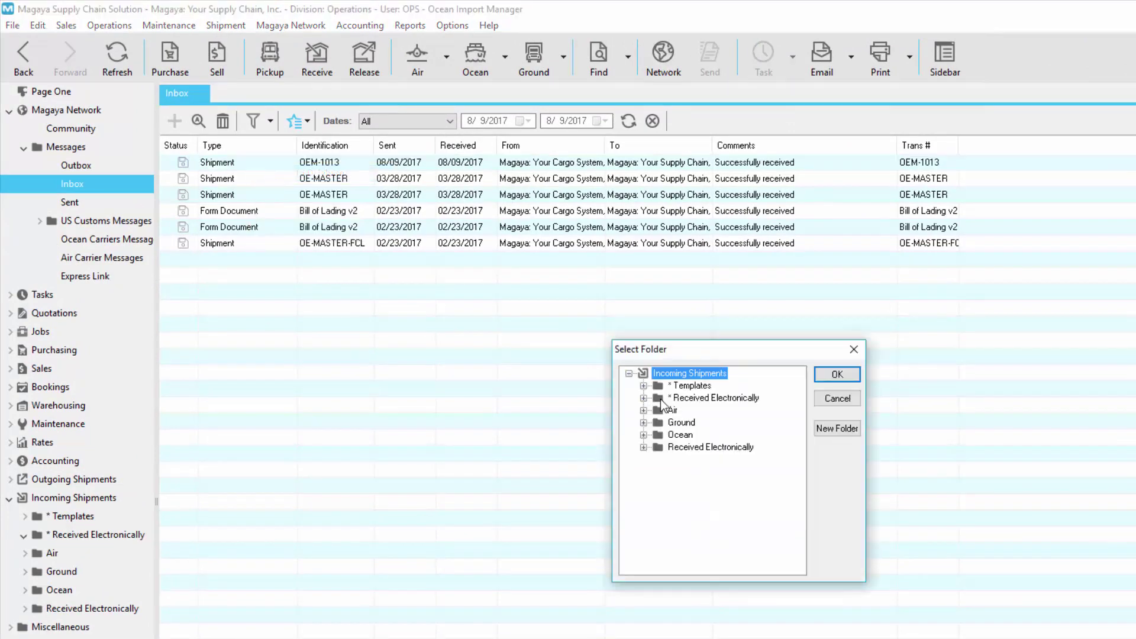
pyautogui.click(660, 399)
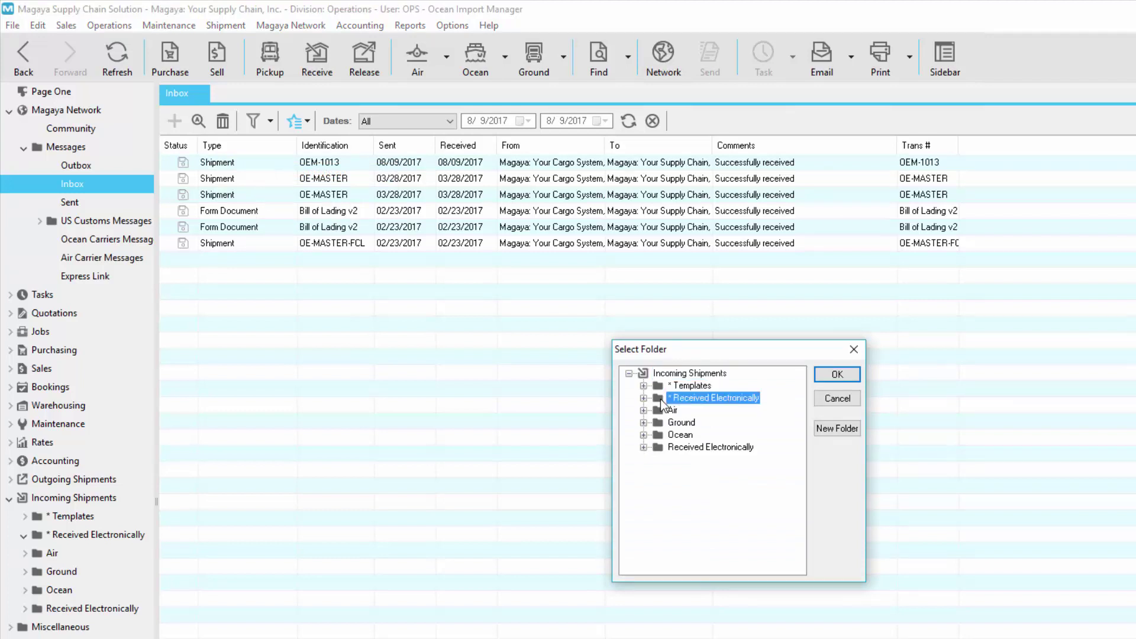
pyautogui.click(837, 375)
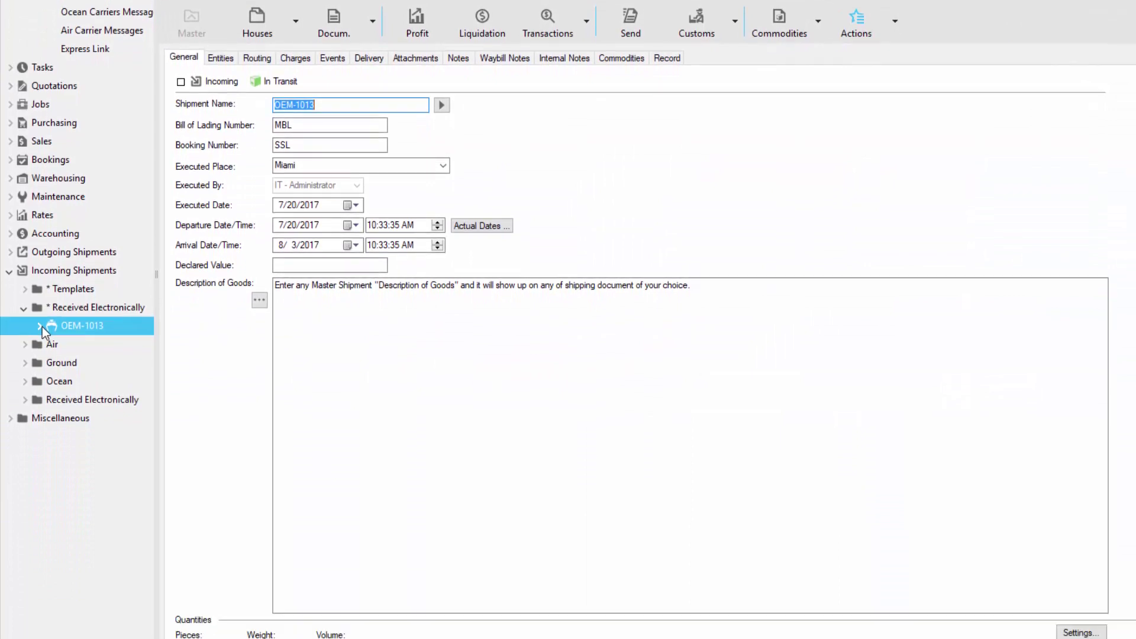
# Expand OEM-1013 and house OEH-1006, then view the shipment's charges.
pyautogui.click(40, 327)
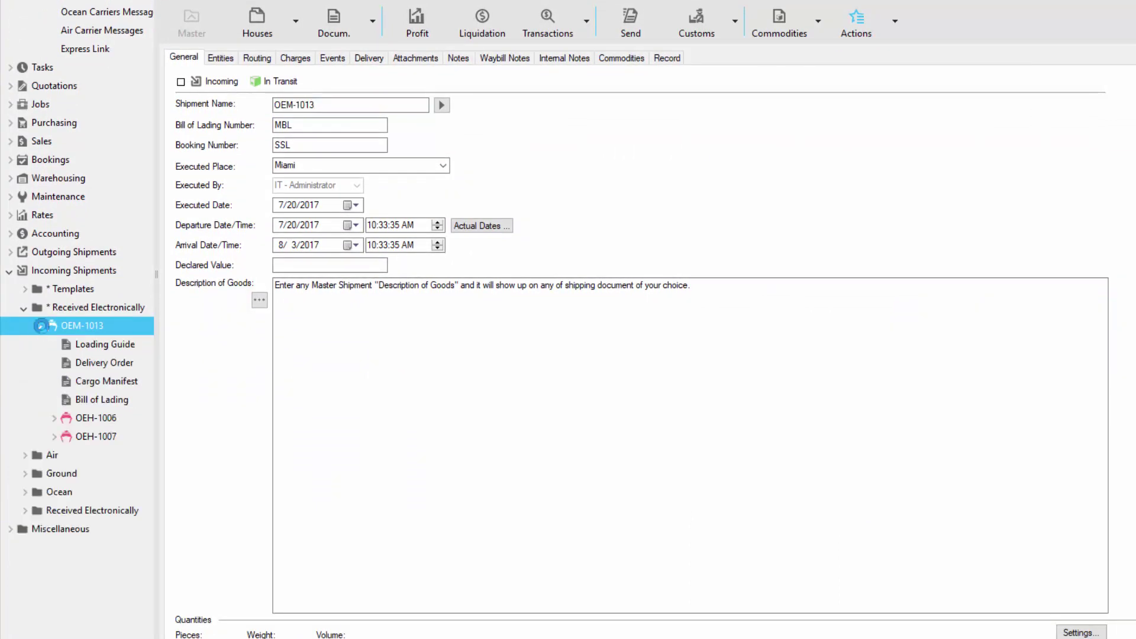
pyautogui.click(53, 417)
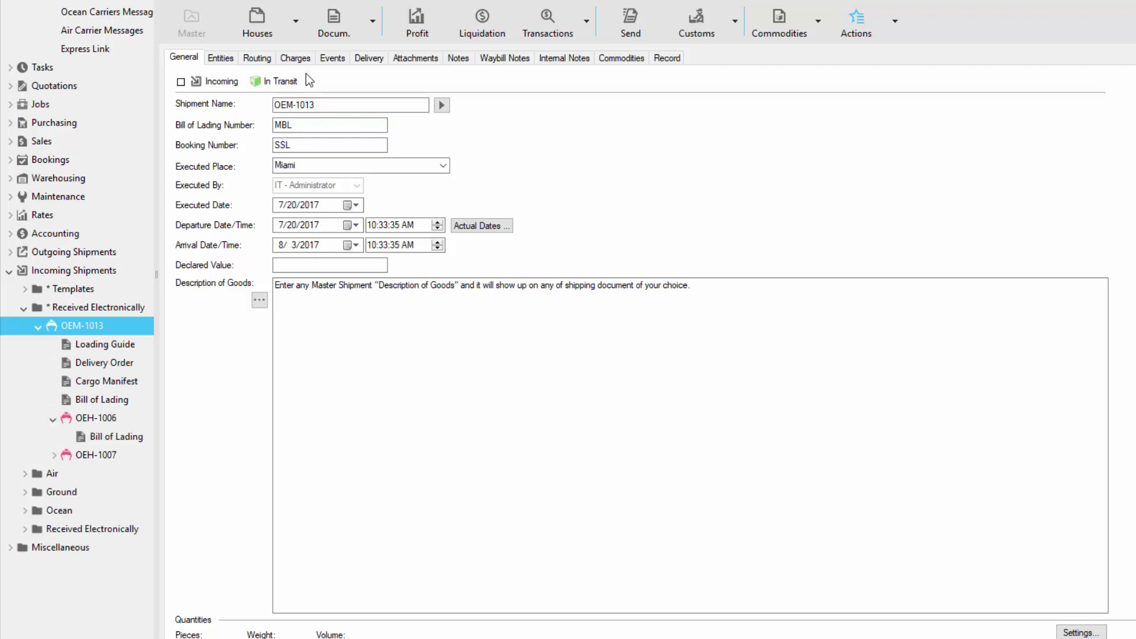
pyautogui.click(295, 58)
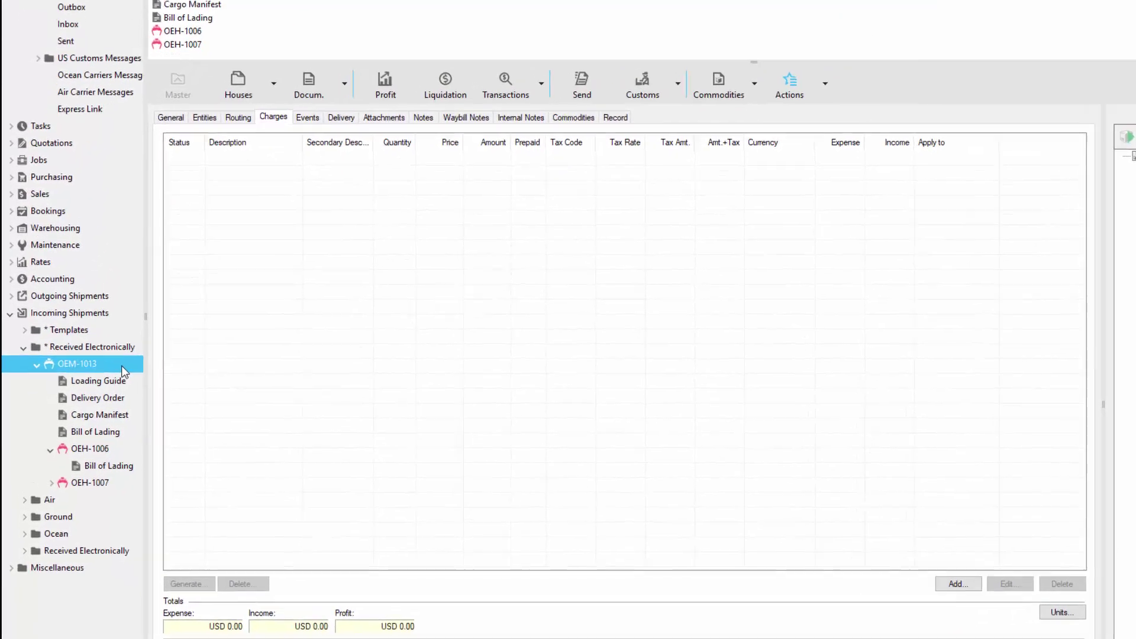
# Mark OEM-1013 as received and house OEH-1006 as delivered via Set/Reset actions.
pyautogui.click(658, 193)
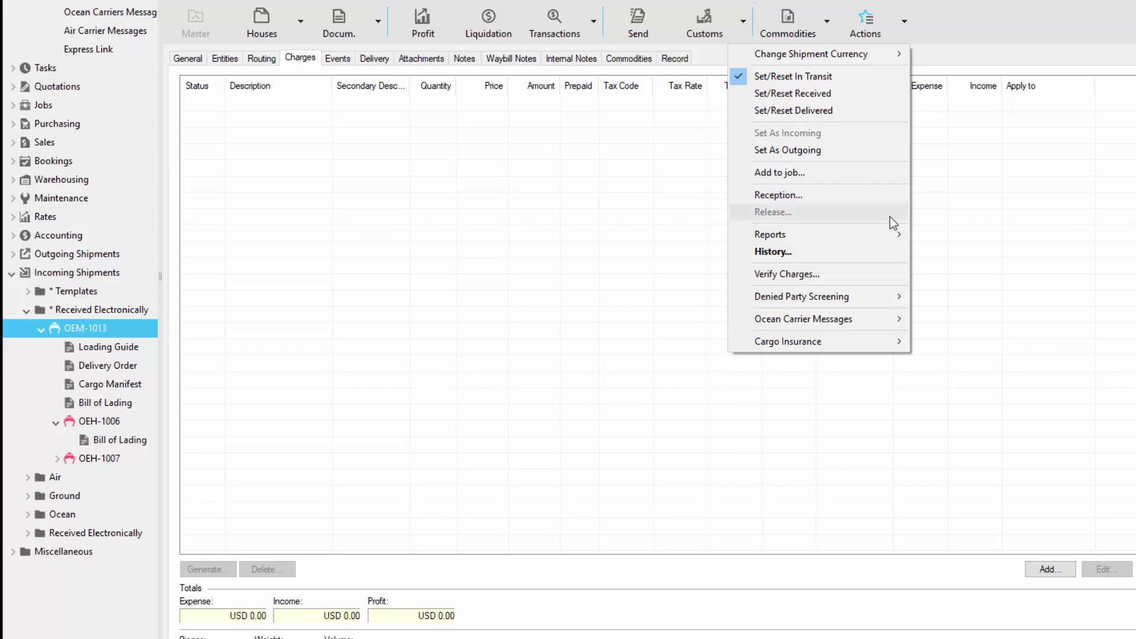
pyautogui.click(864, 95)
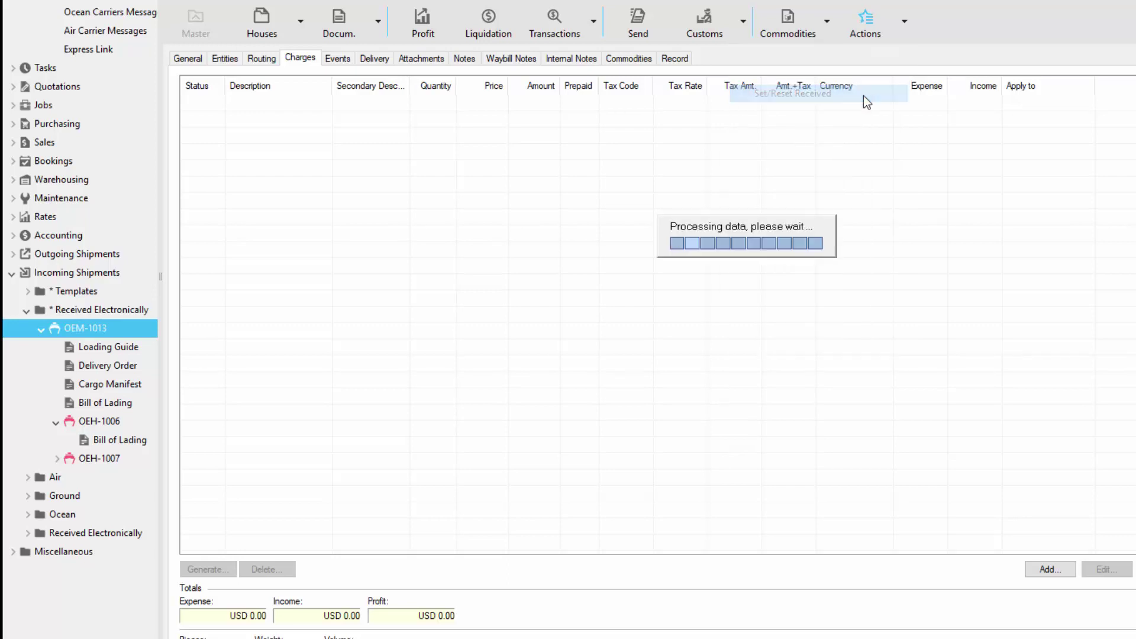
pyautogui.click(126, 424)
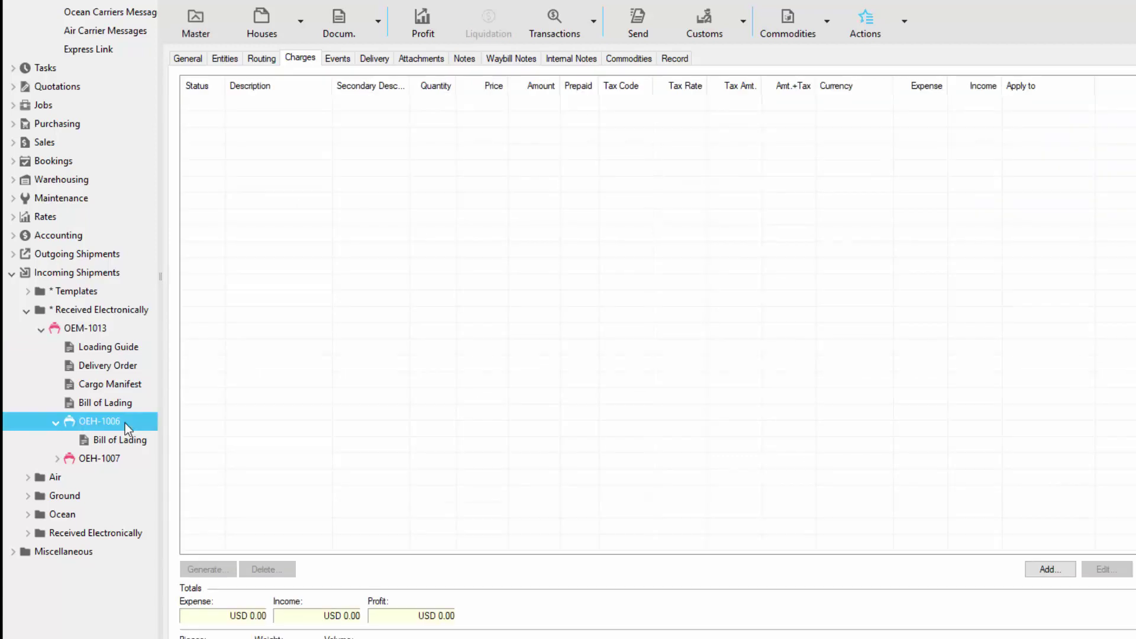
pyautogui.click(904, 23)
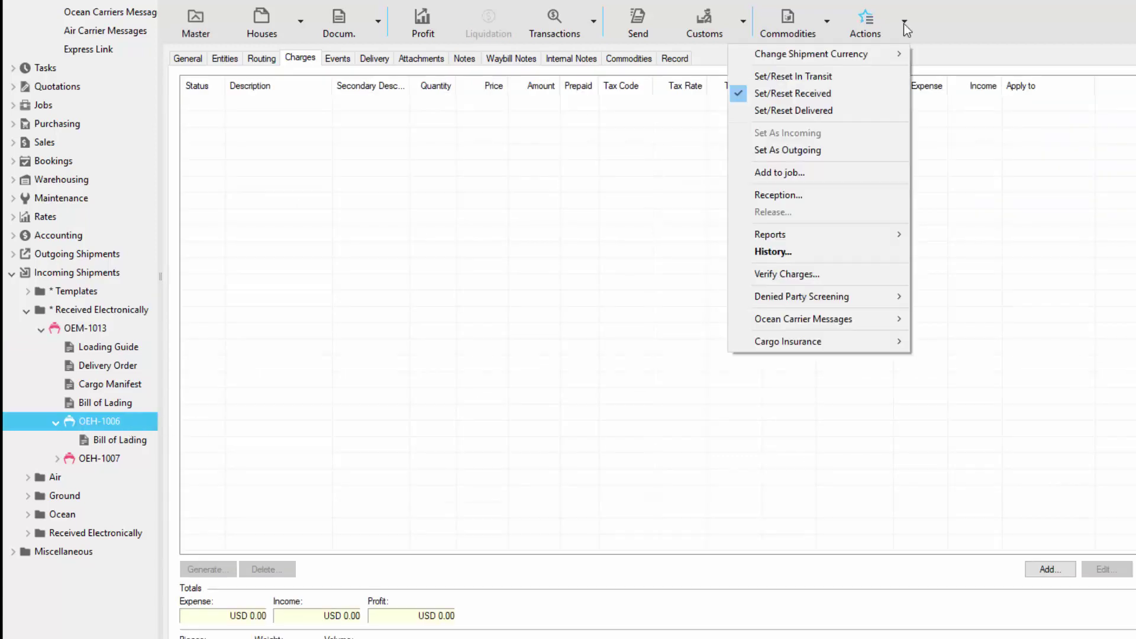
pyautogui.click(856, 108)
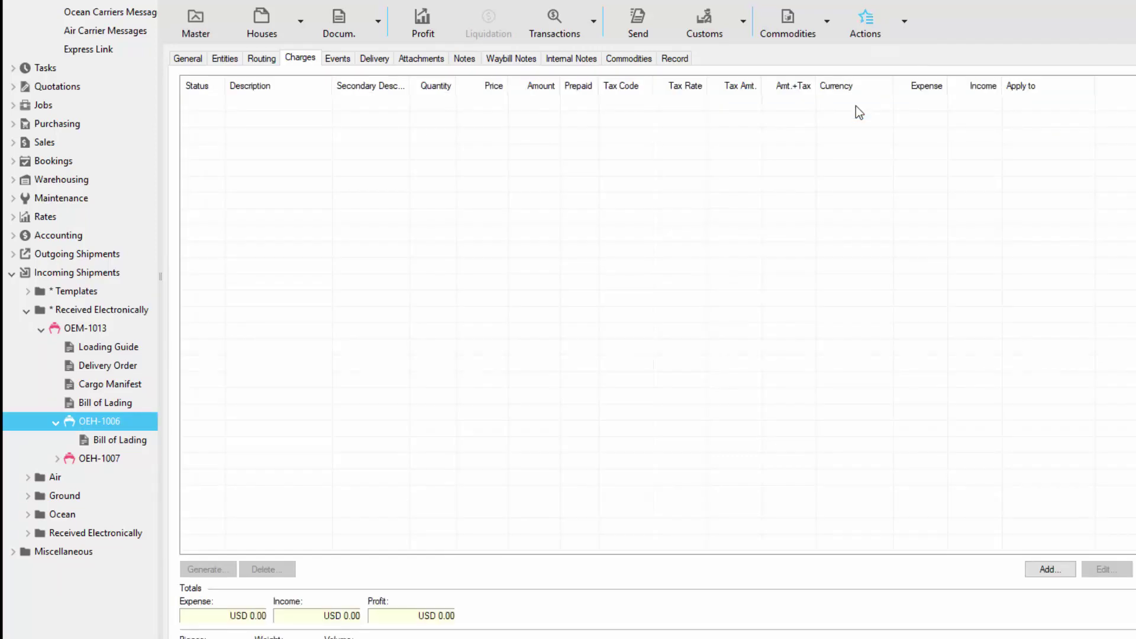
# Review OEH-1006's tracking events and its delivery details.
pyautogui.click(336, 62)
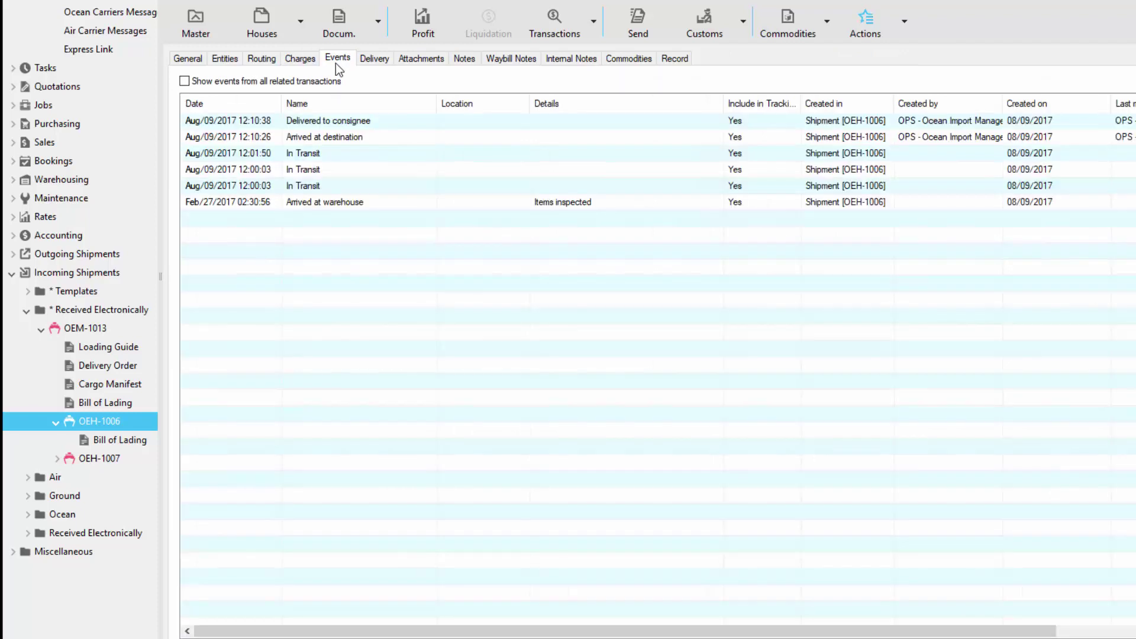
pyautogui.click(386, 61)
pyautogui.click(186, 193)
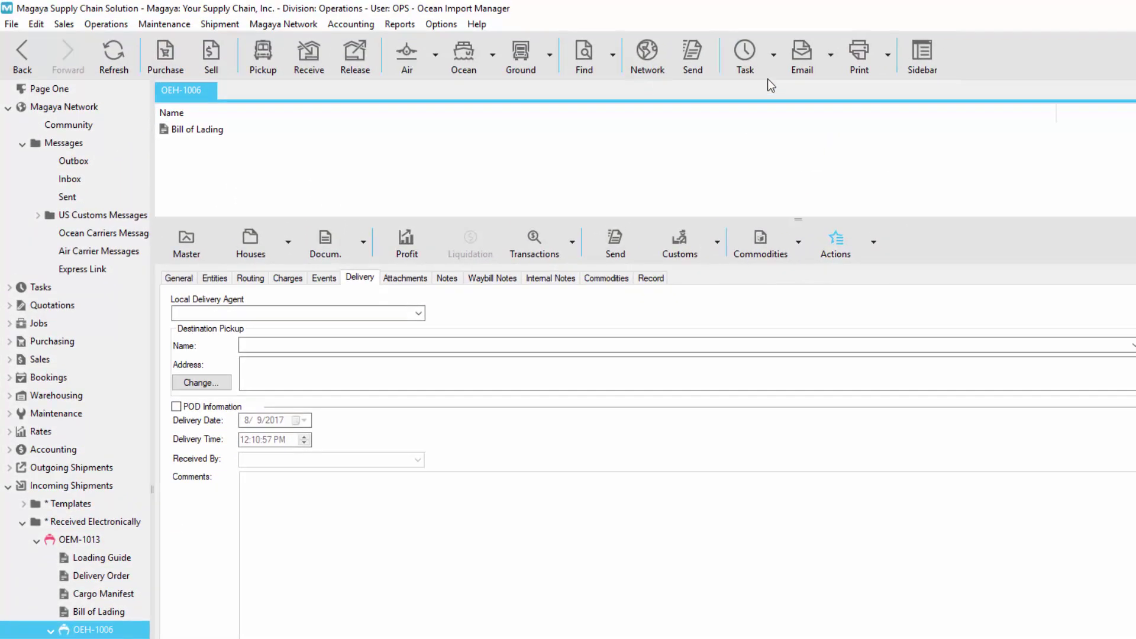
# Browse the available new task types in the shipment's task options.
pyautogui.click(770, 69)
pyautogui.click(819, 88)
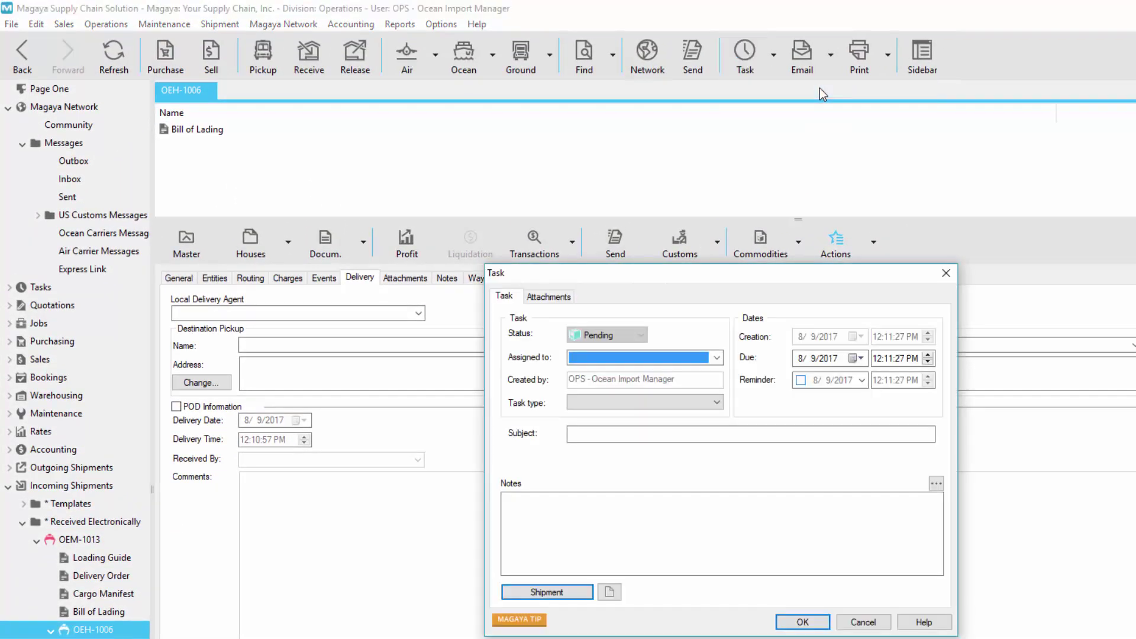
pyautogui.click(715, 403)
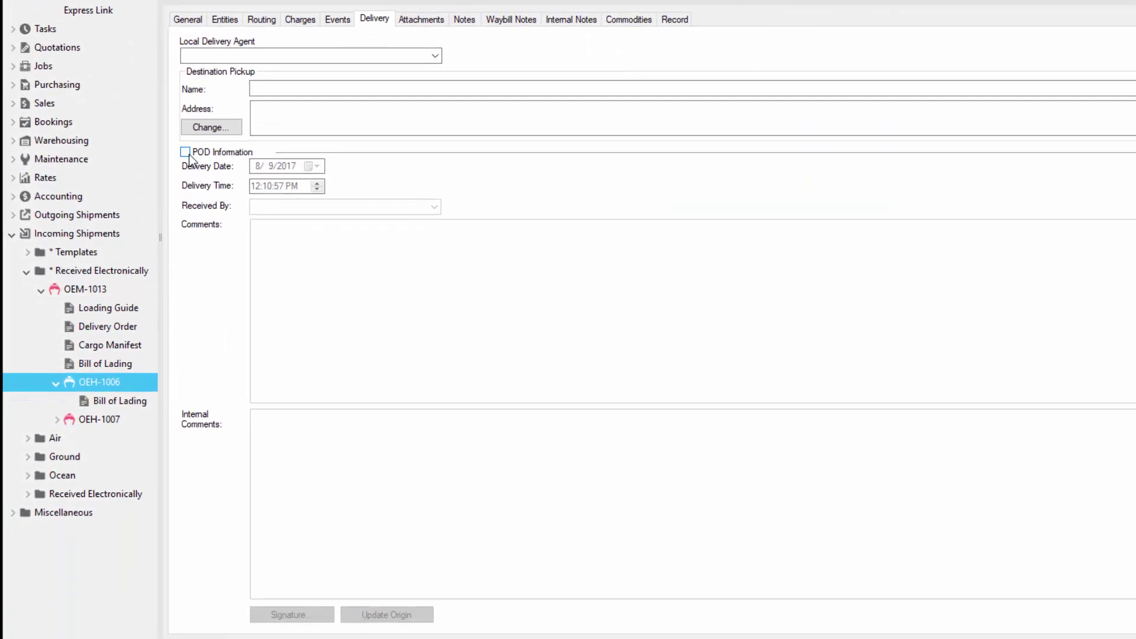
# Add POD received by Consignee of Tokyo, Inc. with a thank-you comment and update origin.
pyautogui.click(185, 153)
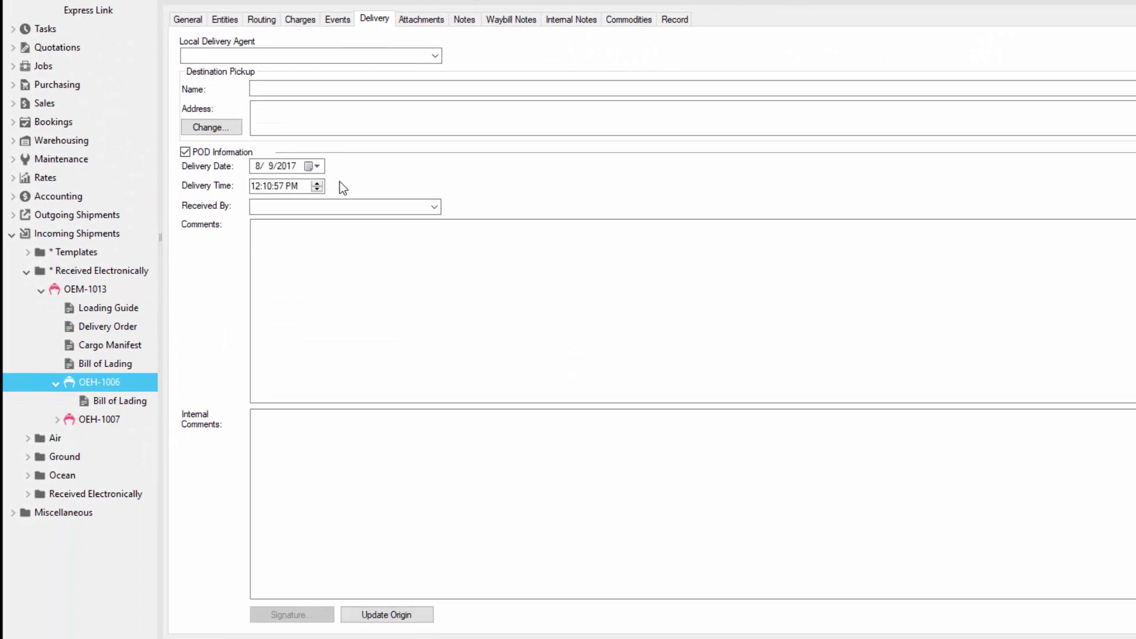
pyautogui.click(355, 207)
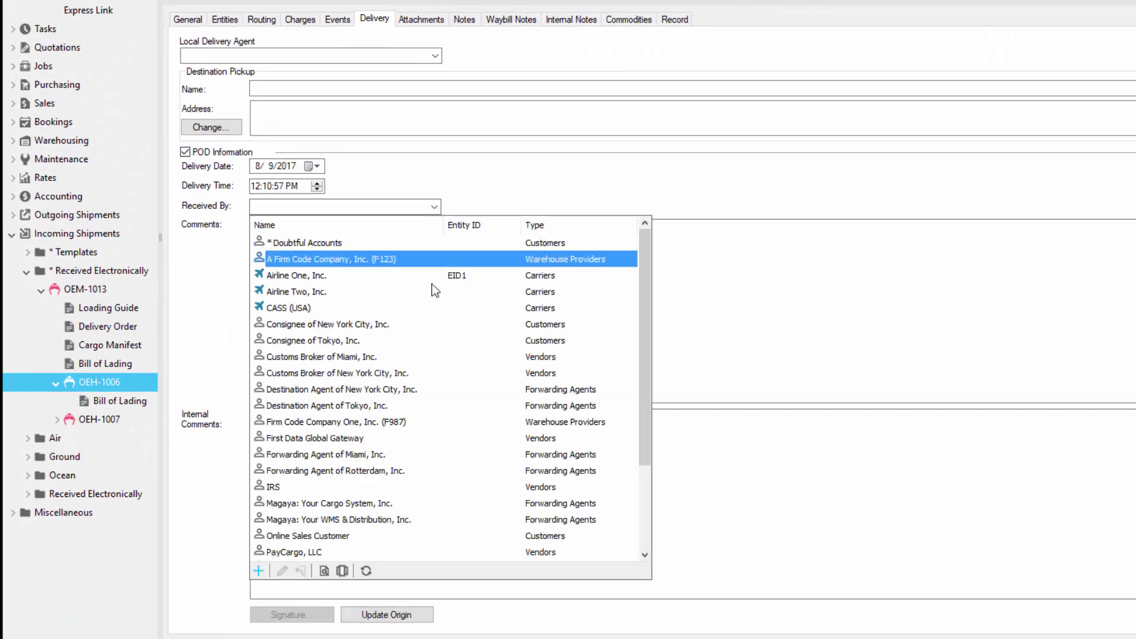
pyautogui.click(422, 341)
pyautogui.click(272, 226)
pyautogui.write('Thank you for a wonderful experience! :)')
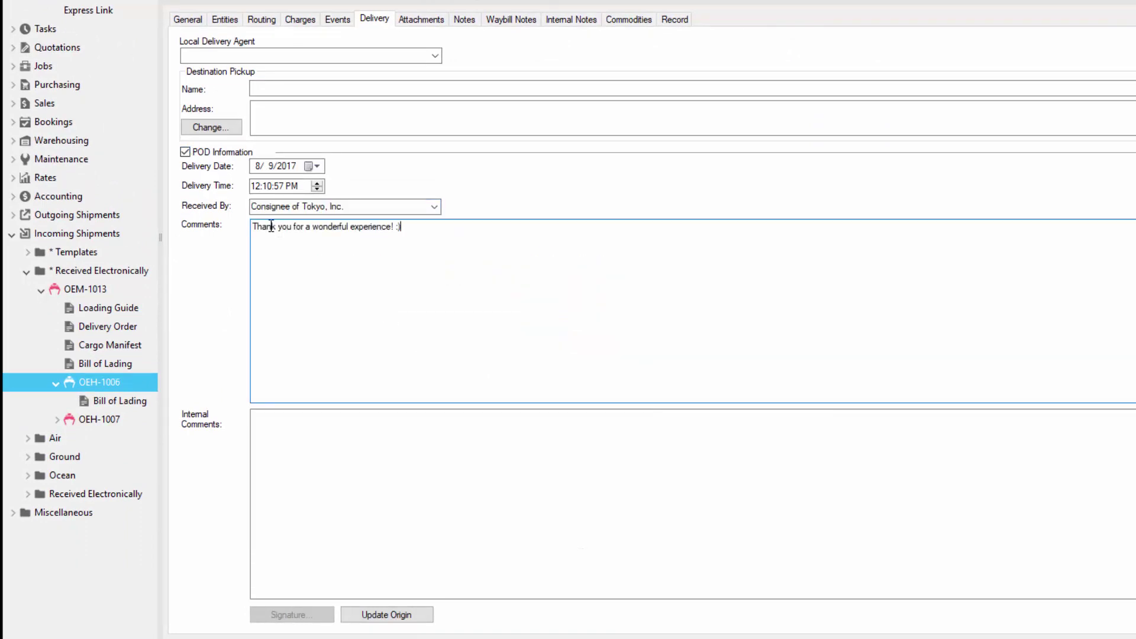
pyautogui.click(425, 616)
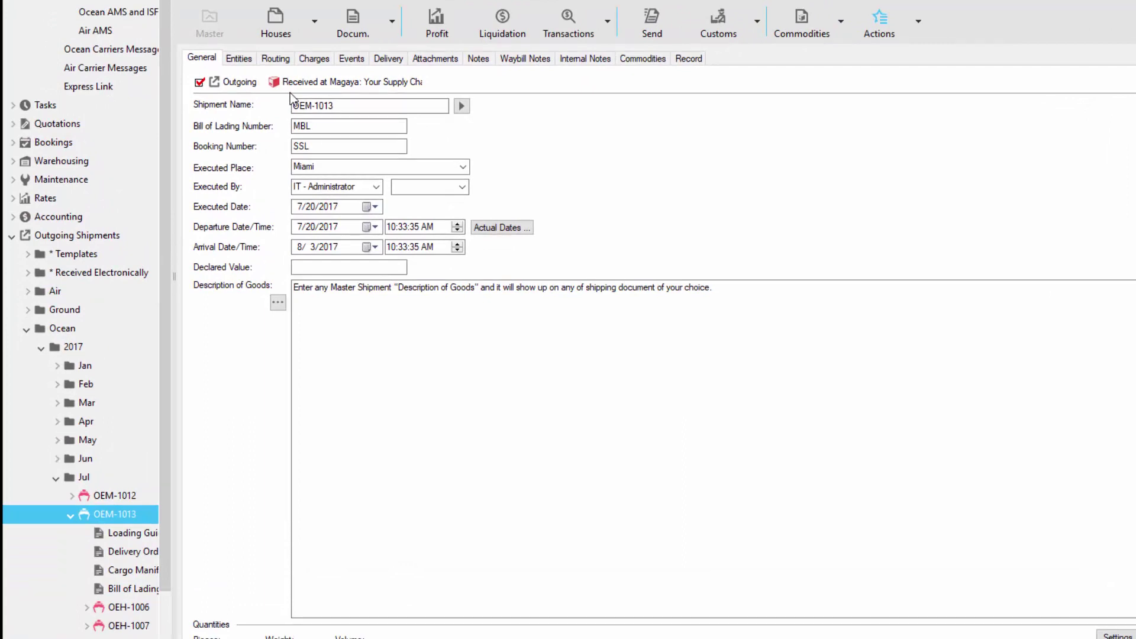
# Check house OEH-1006's synced events and delivery POD details at the origin.
pyautogui.click(150, 613)
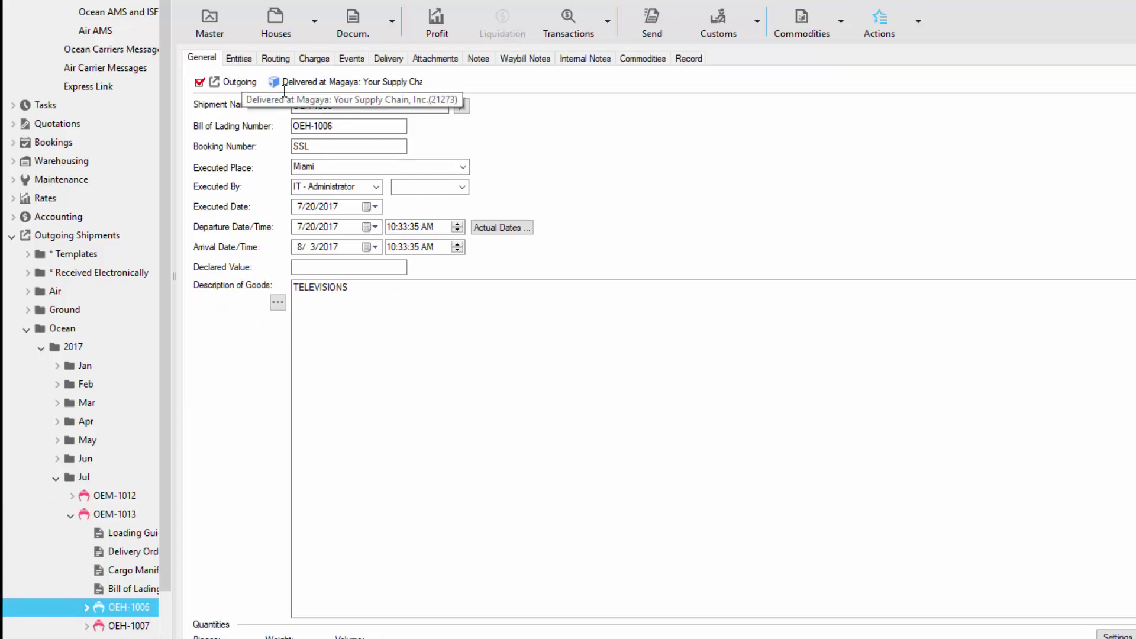
pyautogui.click(351, 59)
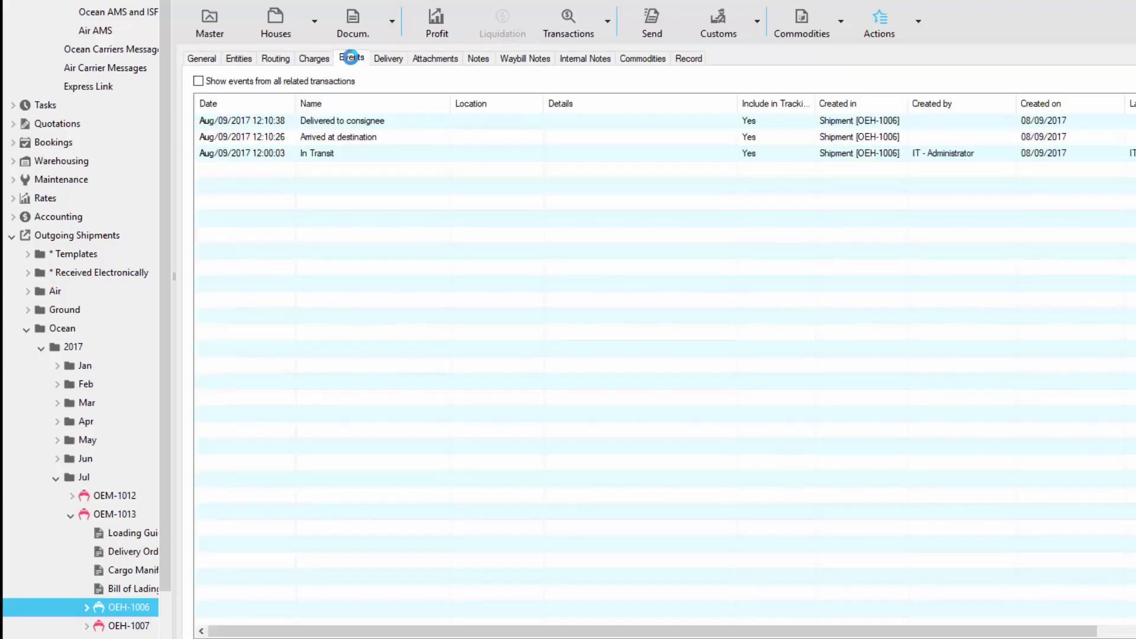
pyautogui.click(403, 62)
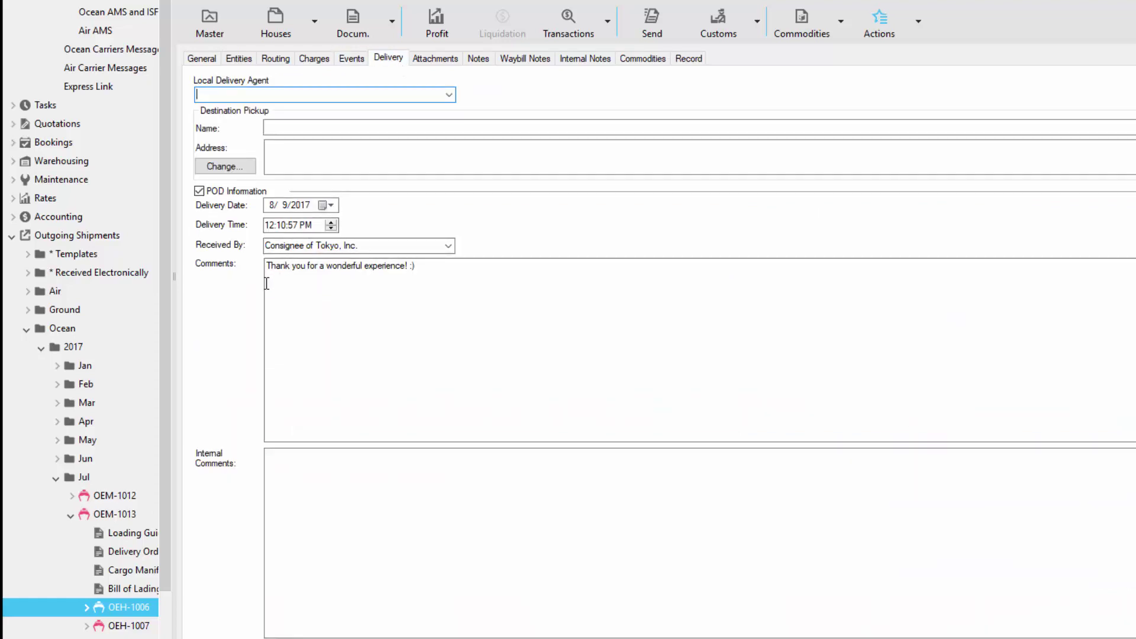
# Review house OEH-1007's events and general details, departing 7/20/2017 from Miami.
pyautogui.click(145, 628)
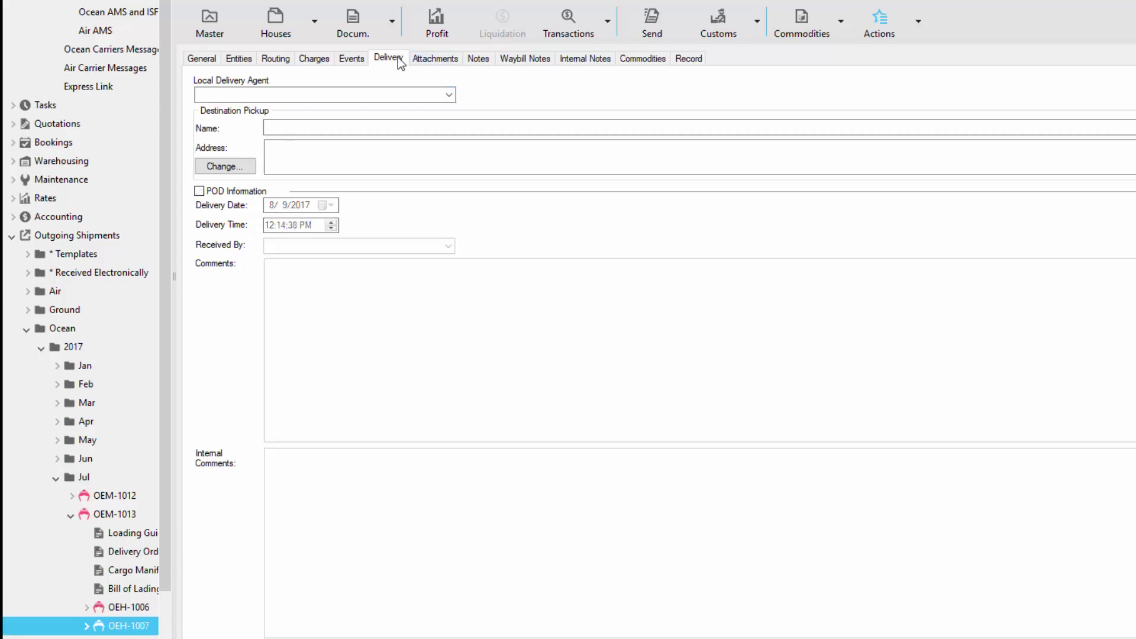
pyautogui.click(353, 59)
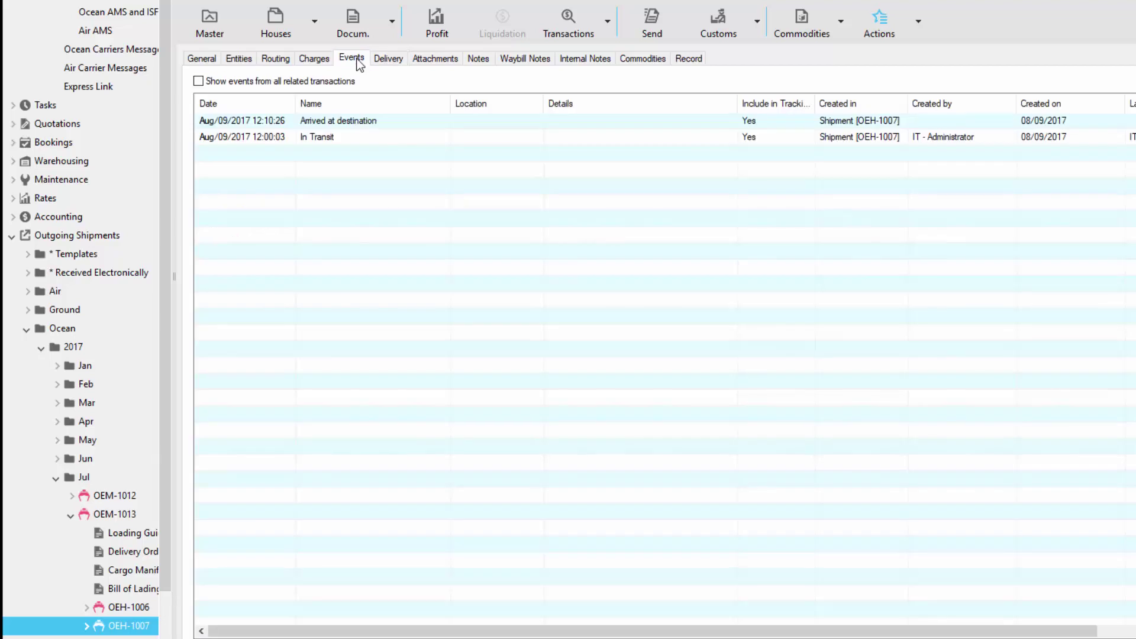
pyautogui.click(201, 57)
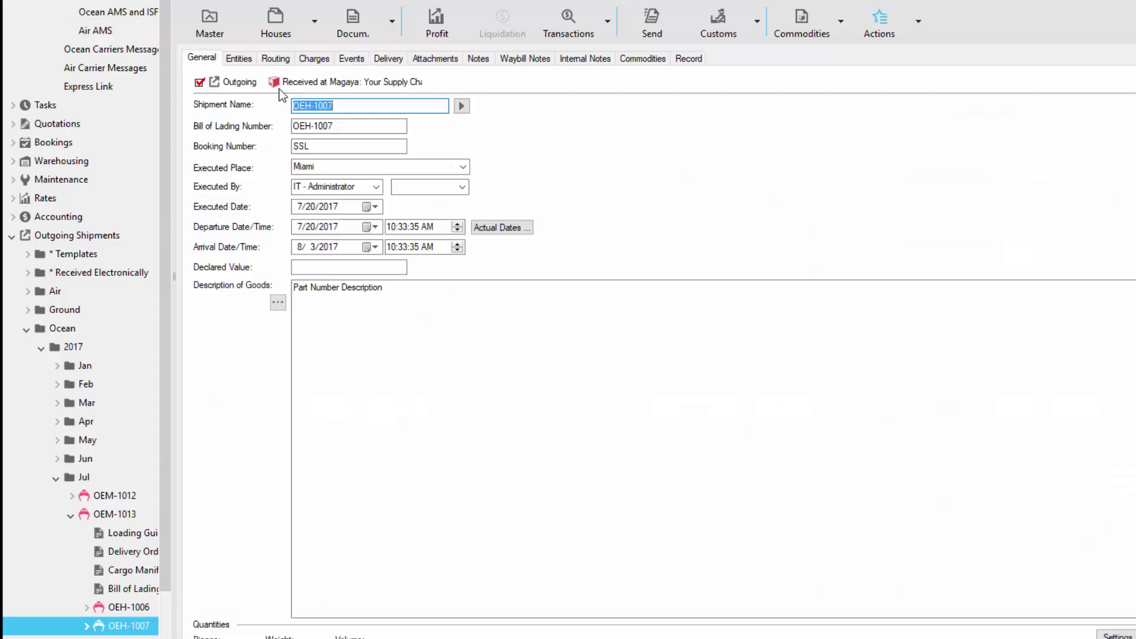